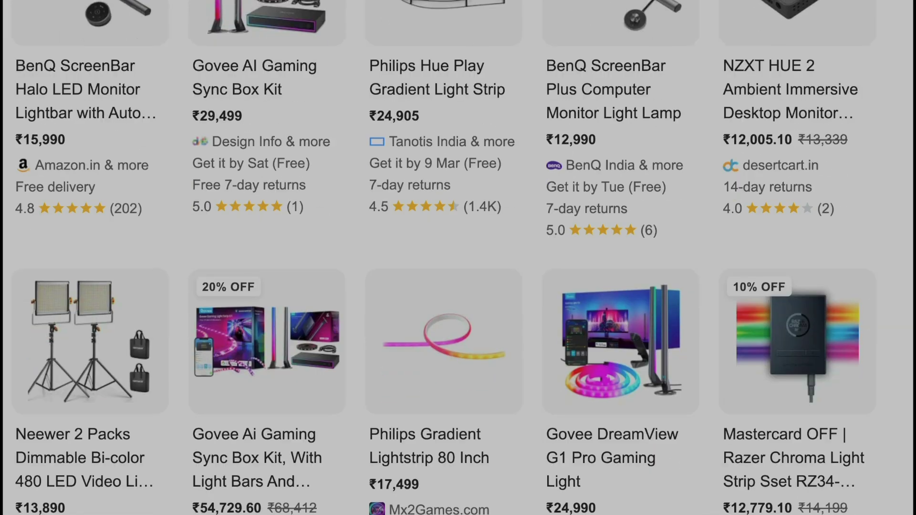
- Open the SignalRGB effects marketplace so the gallery and its sign-in popup appear
{"action": "scroll", "coordinate": [458, 258], "scroll_direction": "down", "scroll_amount": 9}
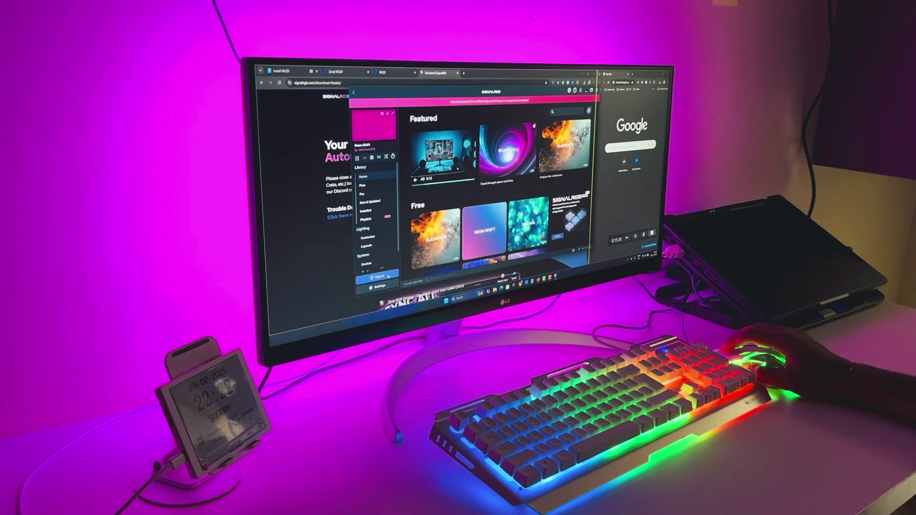
{"action": "left_click", "coordinate": [527, 100]}
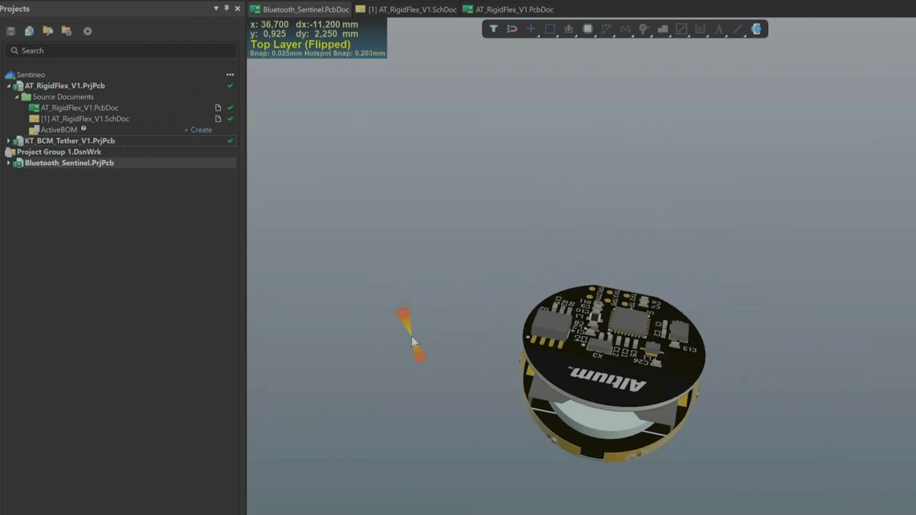
- Orbit the Bluetooth Sentinel board edge-on, press 5 to unfold the rigid-flex stack, and watch it separate
{"action": "left_click_drag", "start_coordinate": [633, 376], "coordinate": [666, 401]}
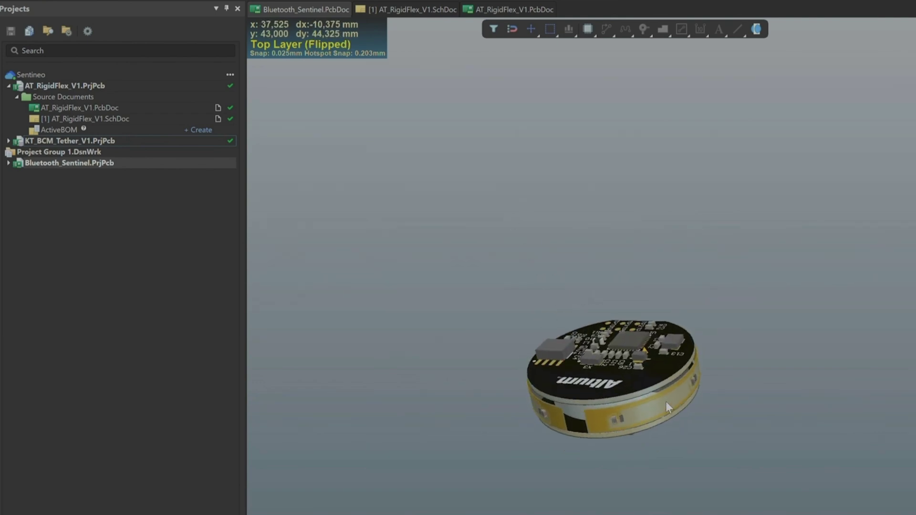
{"action": "key", "text": "5"}
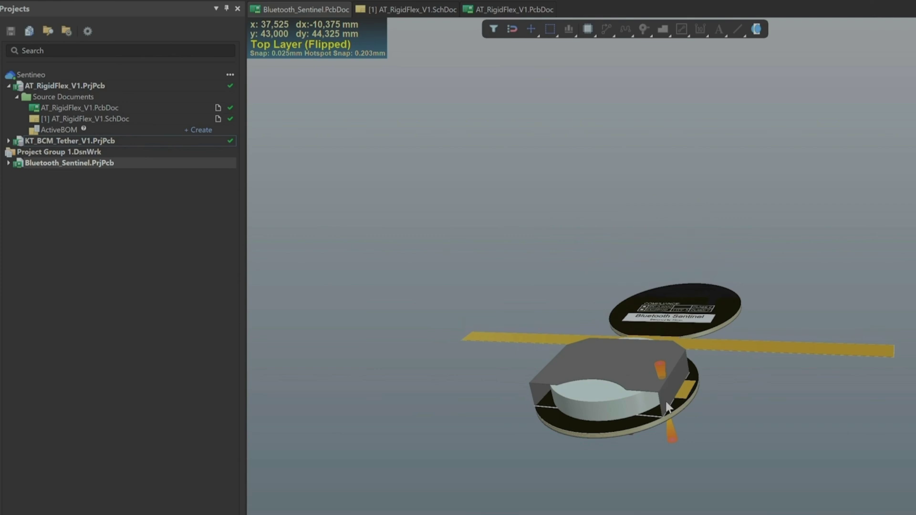
{"action": "left_click_drag", "start_coordinate": [641, 428], "coordinate": [548, 282]}
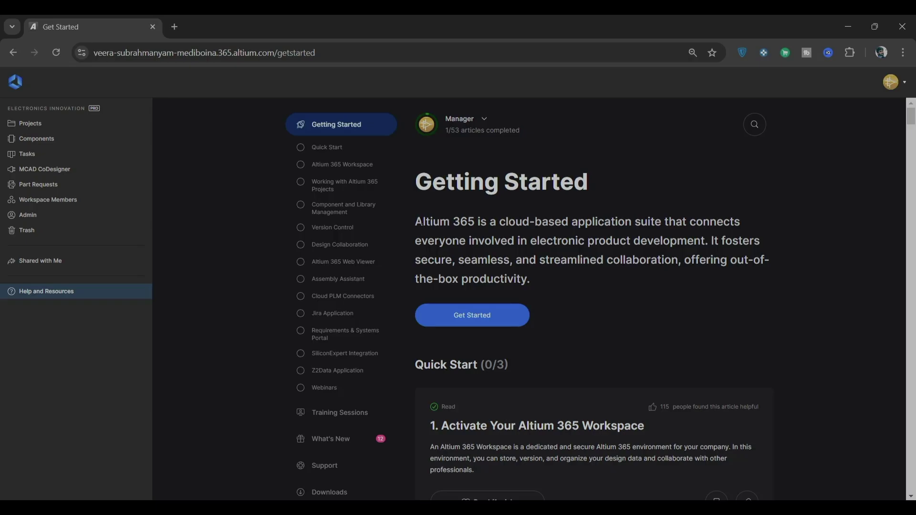
{"action": "left_click_drag", "start_coordinate": [417, 222], "coordinate": [478, 239]}
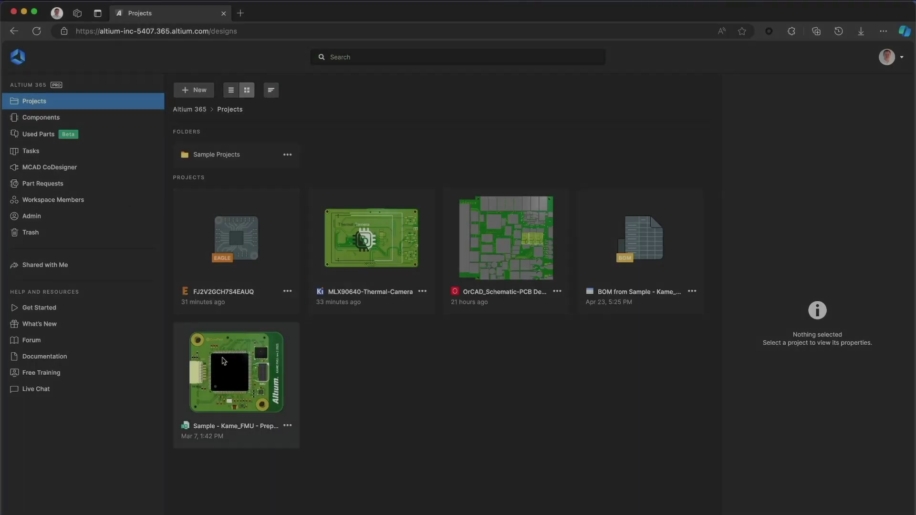
- On the Kame_FMU 8_imu&debug_conn sheet, mark an area under VCC5 and sketch a capacitor
{"action": "left_click", "coordinate": [232, 369]}
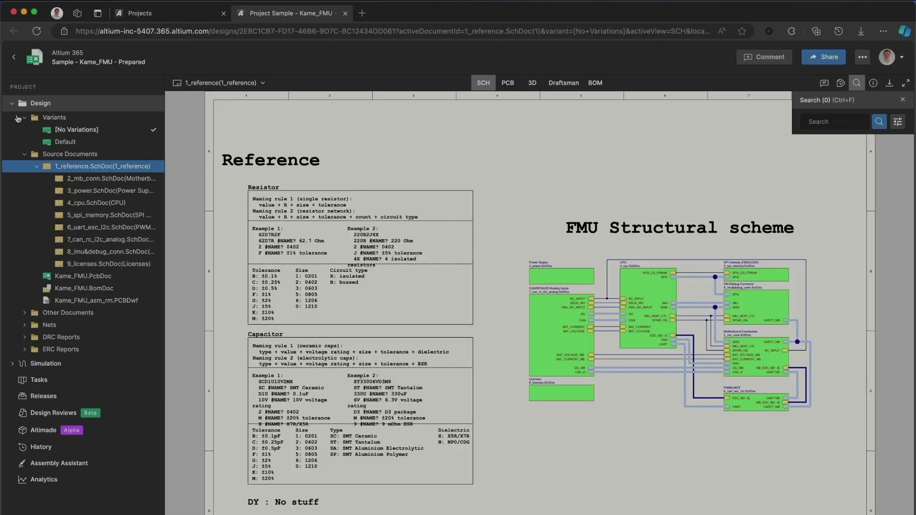
{"action": "left_click", "coordinate": [94, 251]}
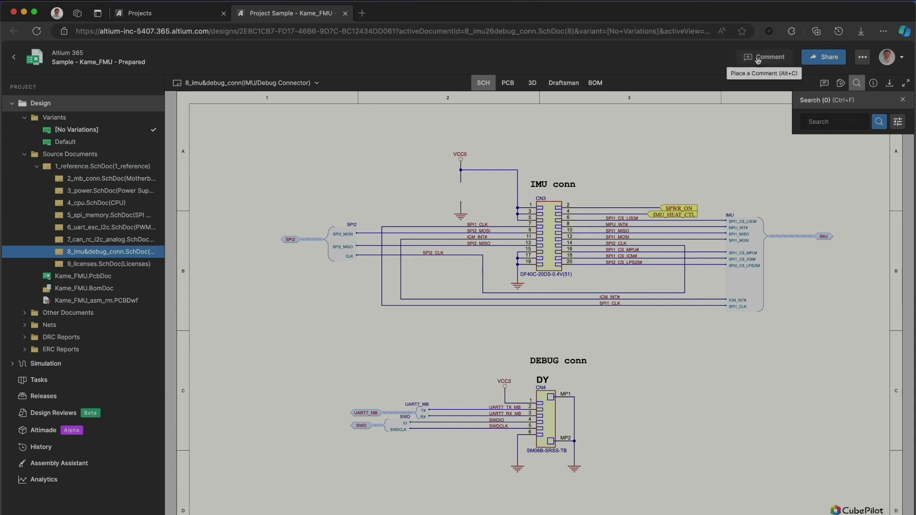
{"action": "scroll", "coordinate": [454, 187], "scroll_direction": "up", "scroll_amount": 5}
{"action": "left_click_drag", "start_coordinate": [425, 168], "coordinate": [512, 230]}
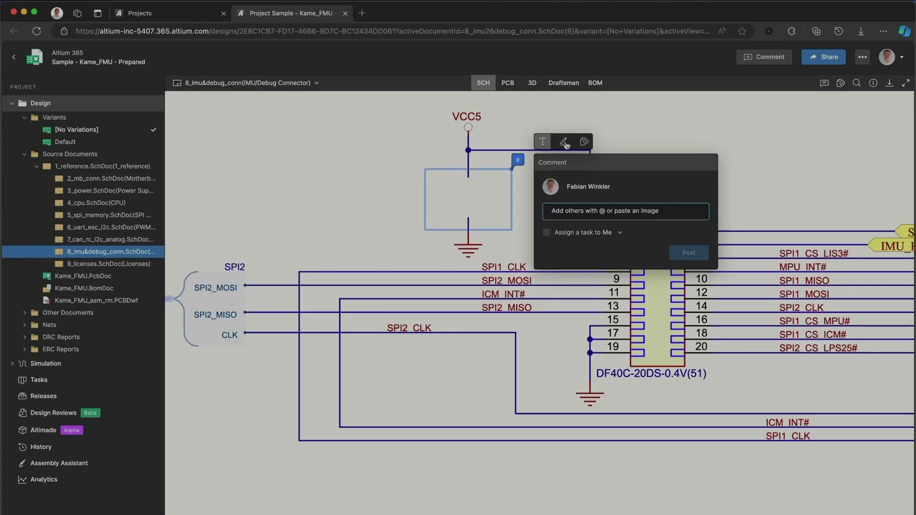
{"action": "left_click", "coordinate": [485, 179]}
{"action": "left_click_drag", "start_coordinate": [456, 193], "coordinate": [492, 193]}
{"action": "left_click_drag", "start_coordinate": [459, 198], "coordinate": [486, 199]}
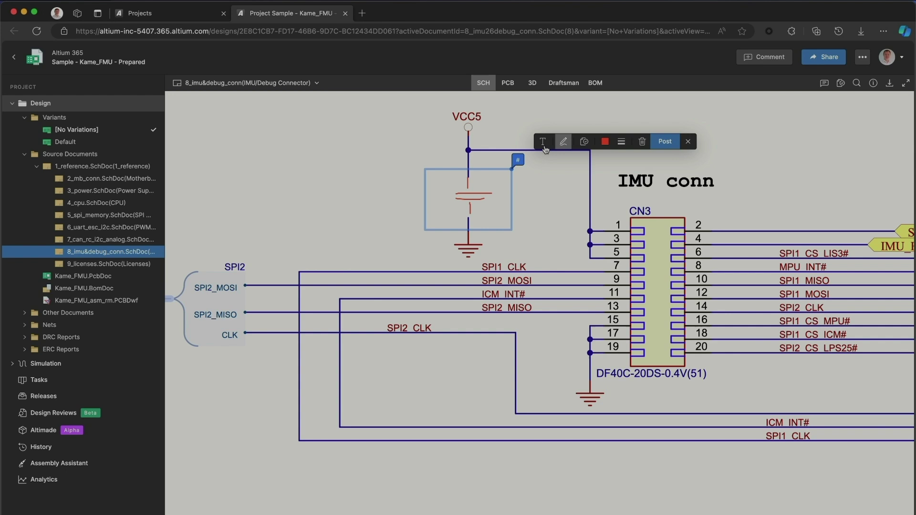
- Mention Electrical Engineers with 'add a' text and post the 100nf capacitor comment
{"action": "left_click", "coordinate": [543, 141]}
{"action": "type", "text": "@ele"}
{"action": "key", "text": "Return"}
{"action": "type", "text": "add a 100nF cap"}
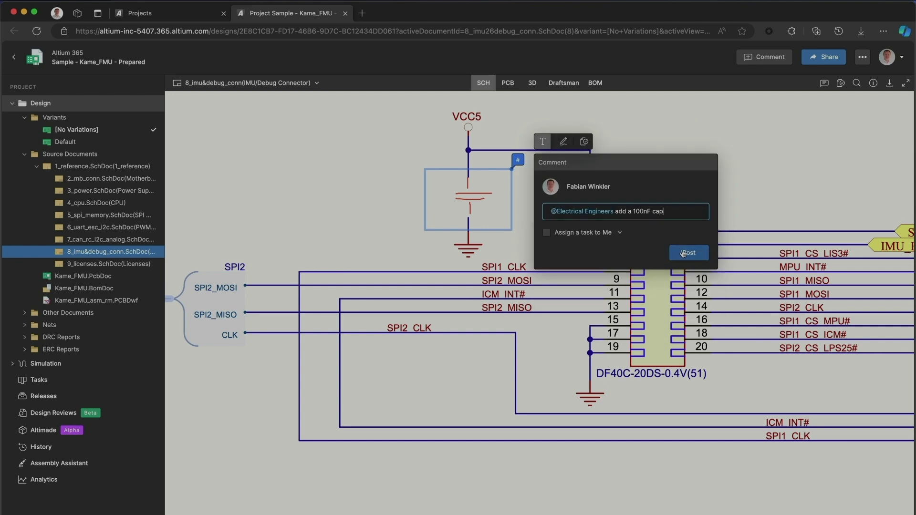
{"action": "left_click", "coordinate": [683, 253]}
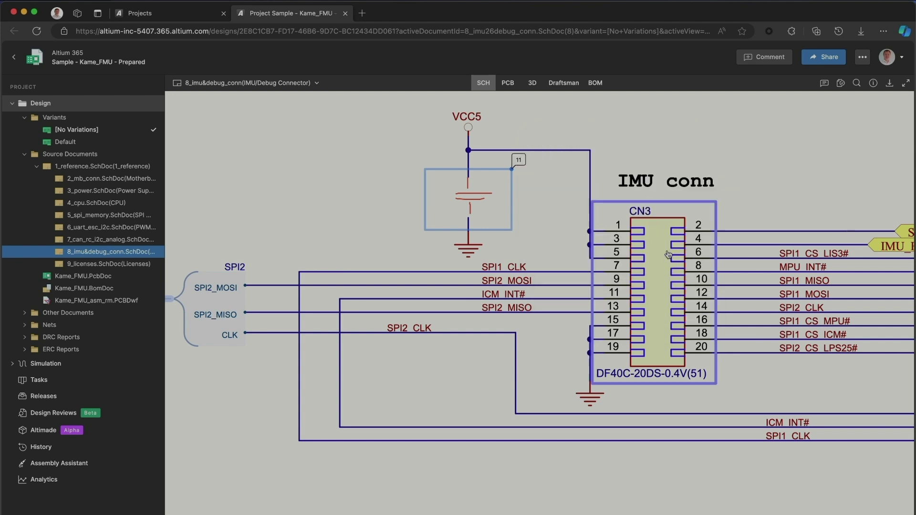
- Follow SPI1_CLK to 4_cpu and ask Software Engineers on U12 'what is the supported speed for SPI?'
{"action": "left_click", "coordinate": [553, 273]}
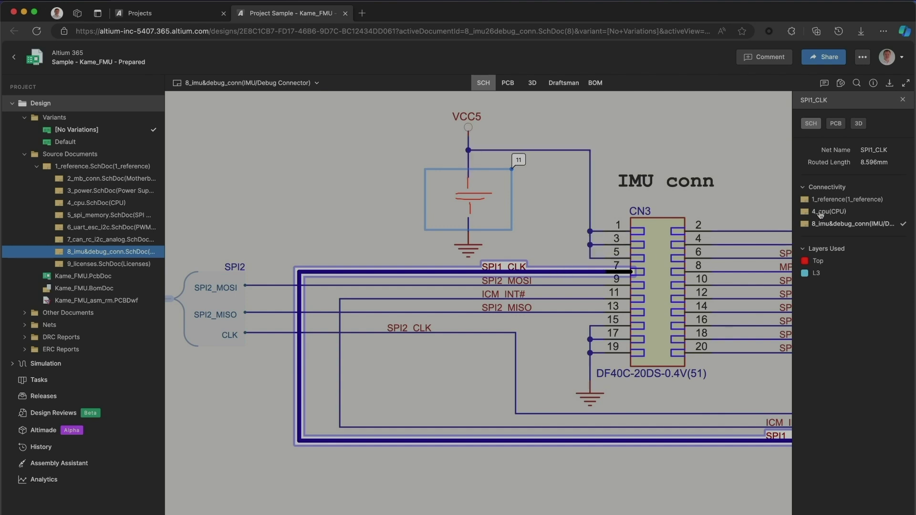
{"action": "left_click", "coordinate": [813, 213]}
{"action": "left_click", "coordinate": [751, 65]}
{"action": "type", "text": "@so"}
{"action": "key", "text": "Return"}
{"action": "type", "text": "what"}
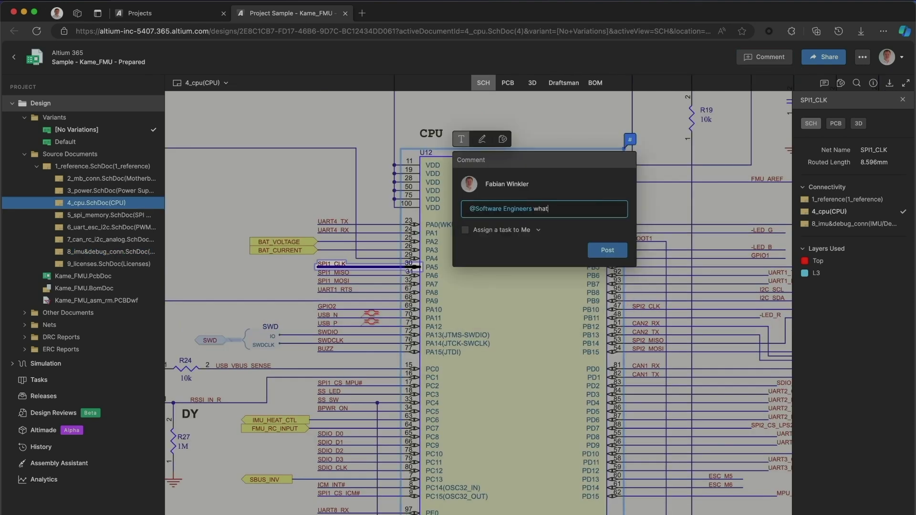
{"action": "type", "text": " is the supported speed for SPI?"}
{"action": "key", "text": "Return"}
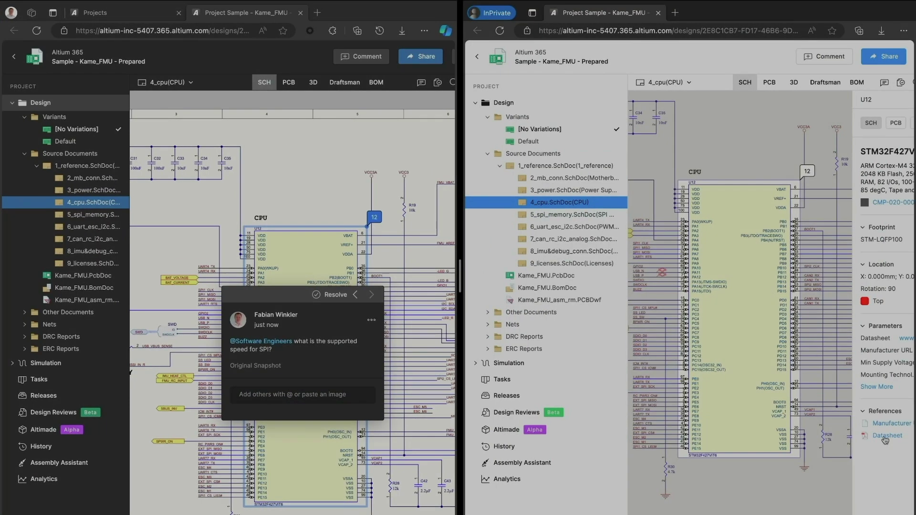
{"action": "left_click", "coordinate": [885, 435]}
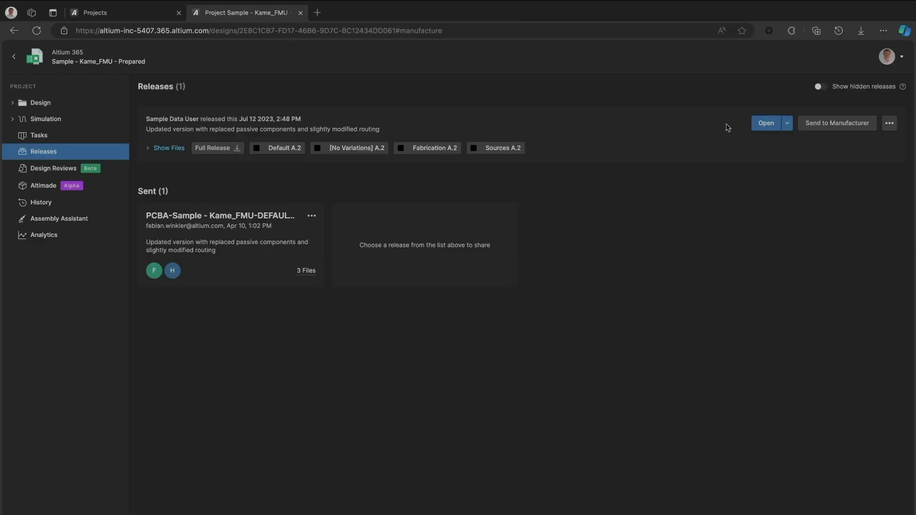
- Change the release's lifecycle state to In Prototype
{"action": "left_click", "coordinate": [888, 124]}
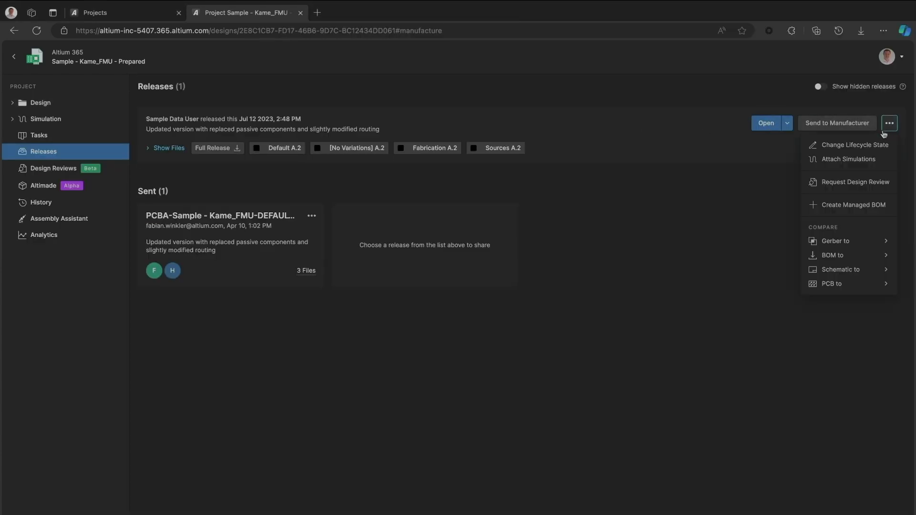
{"action": "left_click", "coordinate": [877, 144]}
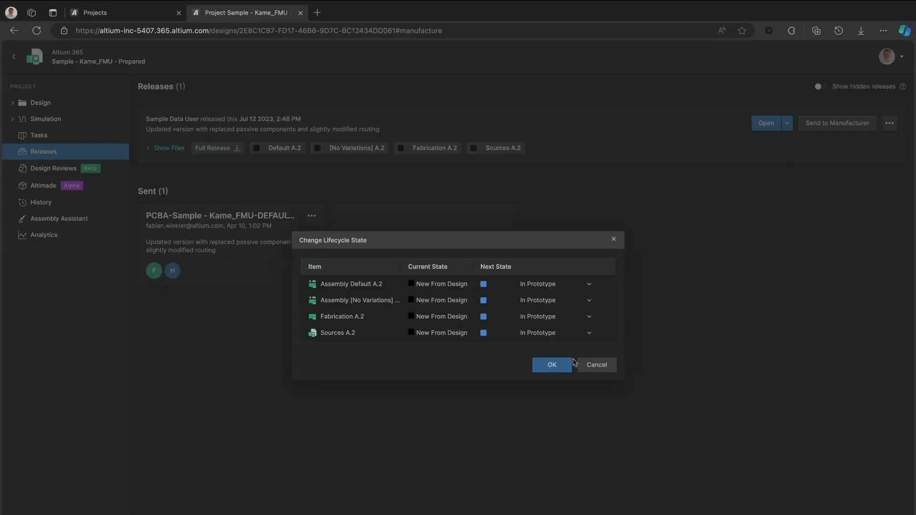
{"action": "left_click", "coordinate": [563, 366]}
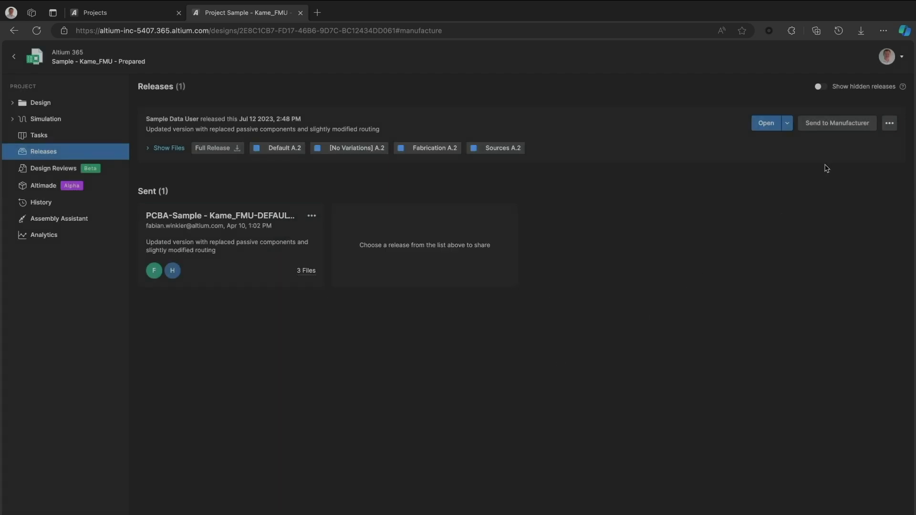
- Send the release package to the manufacturer's e-mail address
{"action": "left_click", "coordinate": [847, 125]}
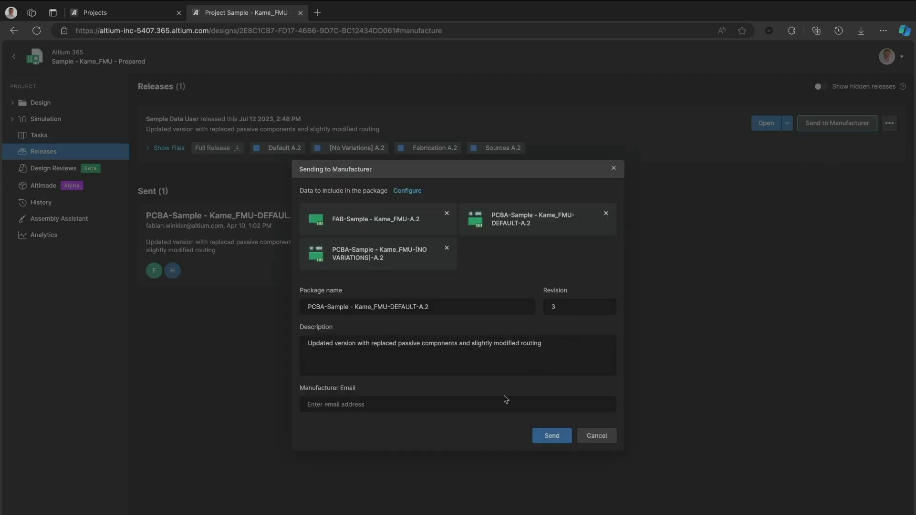
{"action": "left_click", "coordinate": [506, 403]}
{"action": "left_click", "coordinate": [534, 438]}
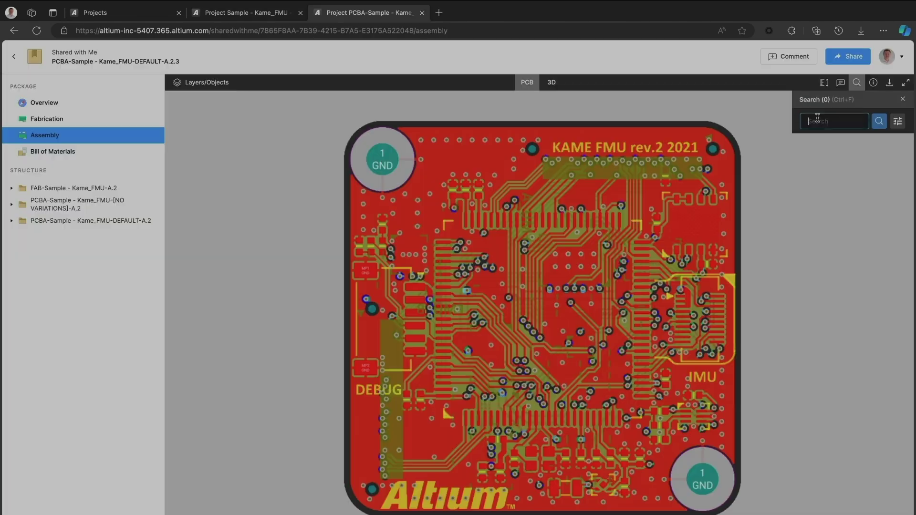
- Search 'vcc', highlight the VCC3 net, and view its routing in 3D
{"action": "type", "text": "vcc"}
{"action": "left_click", "coordinate": [819, 149]}
{"action": "left_click", "coordinate": [552, 82]}
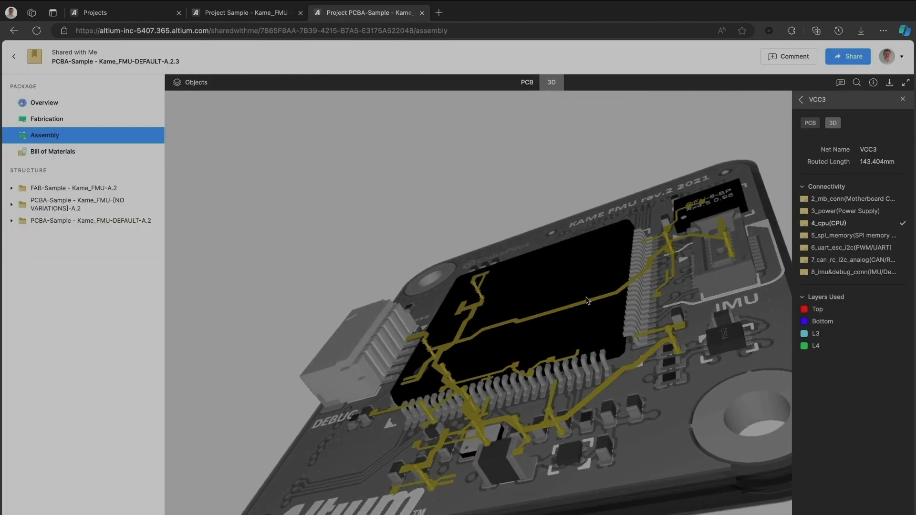
{"action": "left_click_drag", "start_coordinate": [128, 148], "coordinate": [229, 226]}
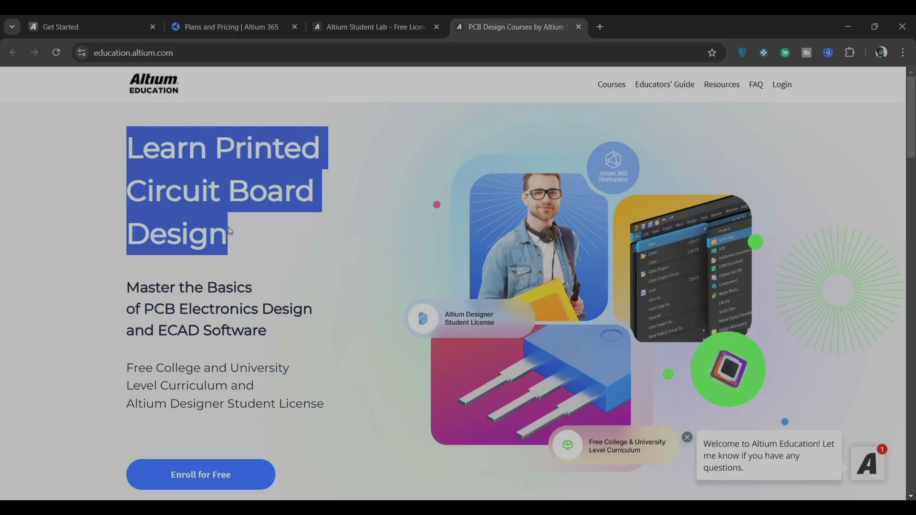
- Close and reopen the PCB courses page, scroll its units, then return to the student lab search results
{"action": "key", "text": "ctrl+w"}
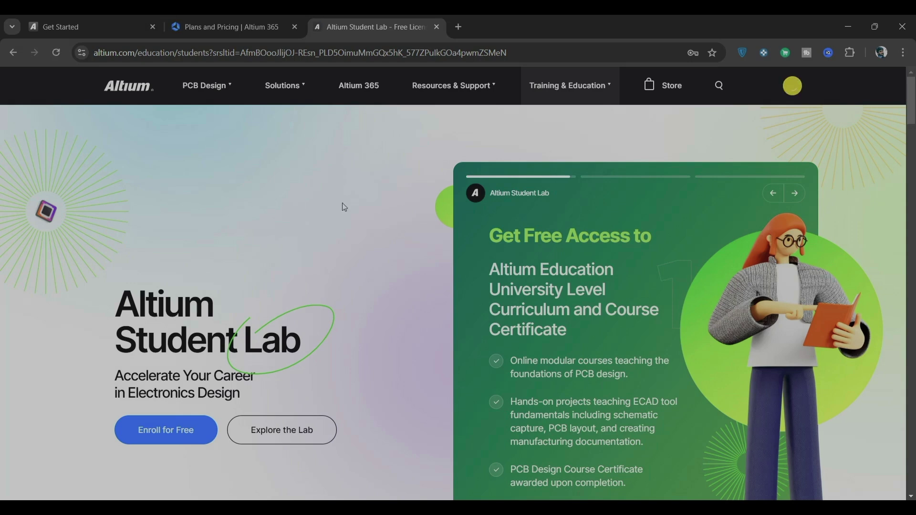
{"action": "key", "text": "ctrl+shift+t"}
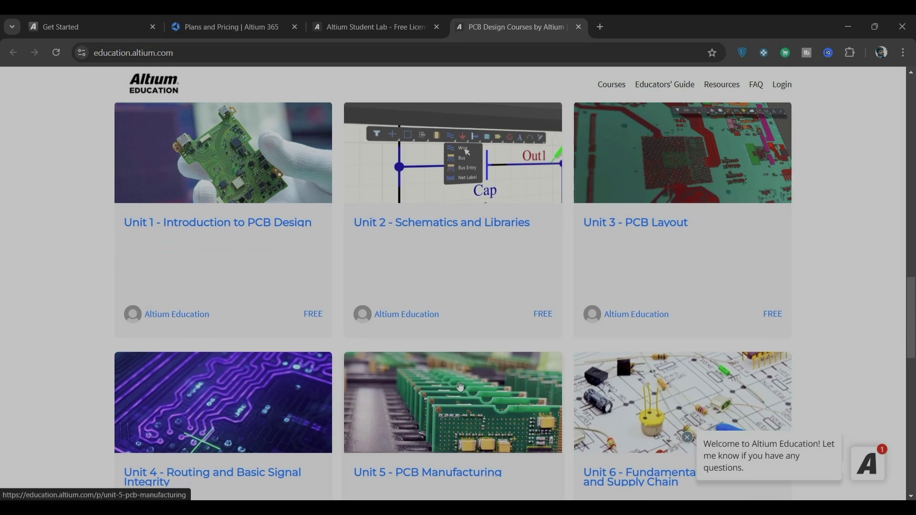
{"action": "scroll", "coordinate": [479, 429], "scroll_direction": "down", "scroll_amount": 3}
{"action": "left_click", "coordinate": [372, 27]}
{"action": "left_click", "coordinate": [11, 55]}
{"action": "mouse_move", "coordinate": [351, 317]}
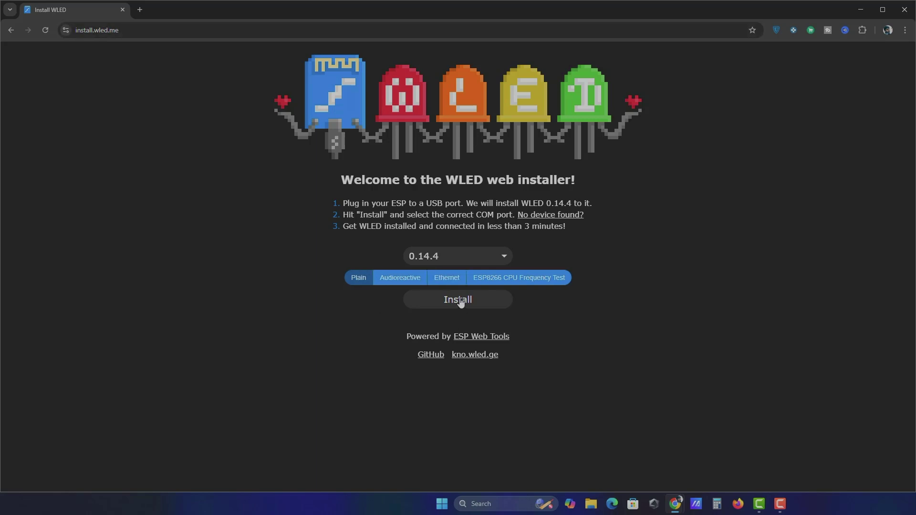
- Flash WLED 0.14.4 onto the board over the COM6 serial port, erasing the device
{"action": "left_click", "coordinate": [459, 300]}
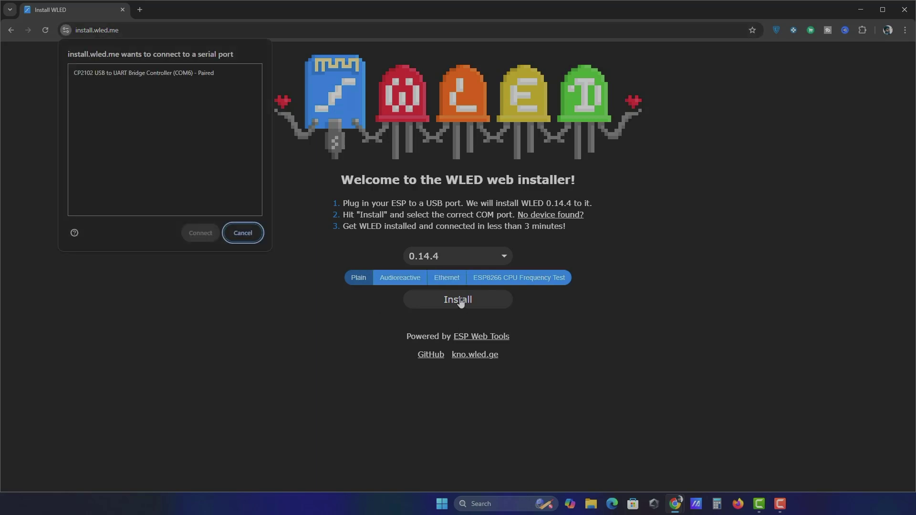
{"action": "left_click", "coordinate": [119, 72]}
{"action": "left_click", "coordinate": [201, 233]}
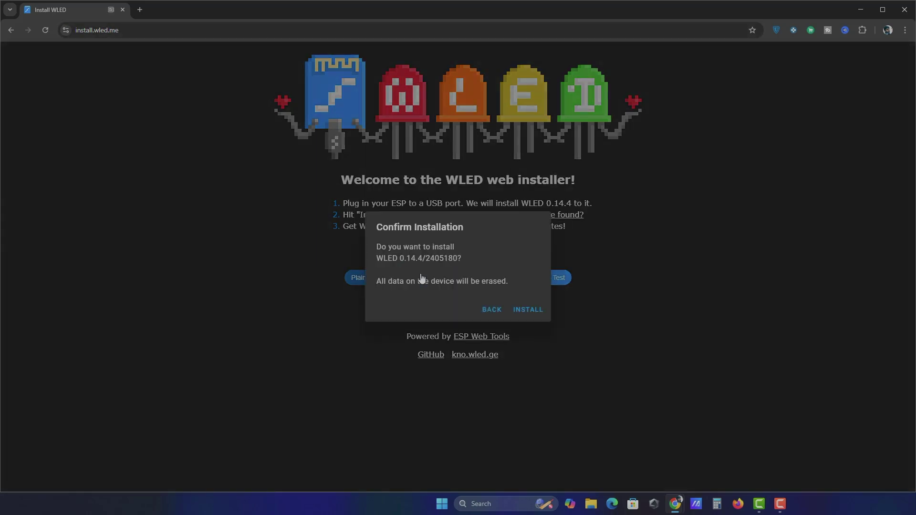
{"action": "left_click", "coordinate": [529, 311]}
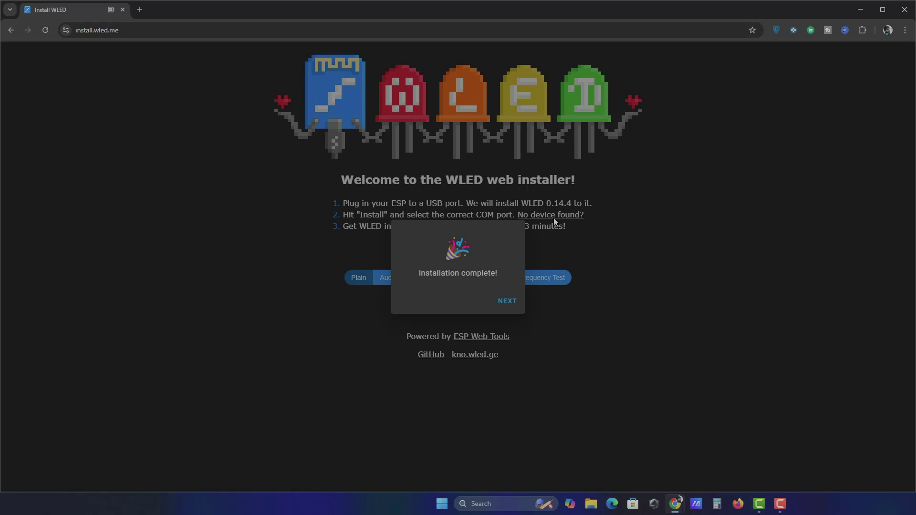
{"action": "left_click", "coordinate": [508, 300]}
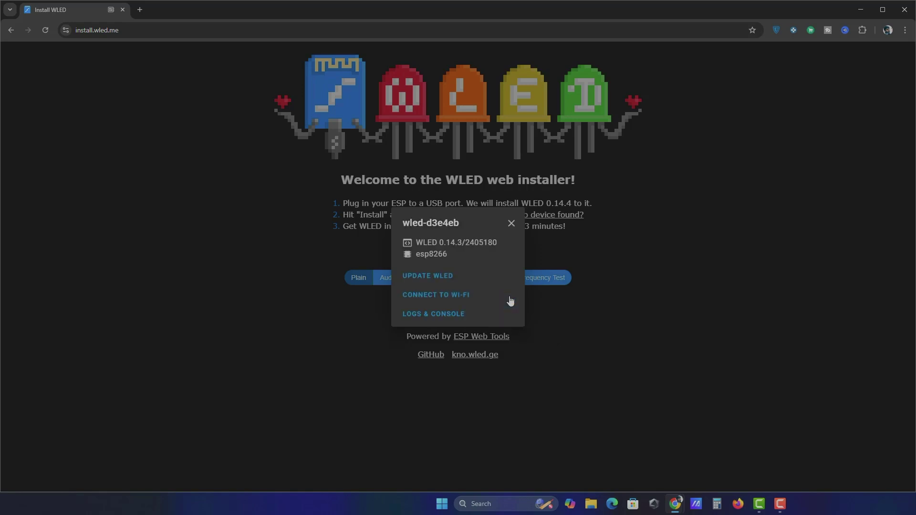
- Connect the device to the ElectronicsInnovation_2.4G Wi-Fi network with its pasted password
{"action": "left_click", "coordinate": [449, 296]}
{"action": "left_click", "coordinate": [453, 267]}
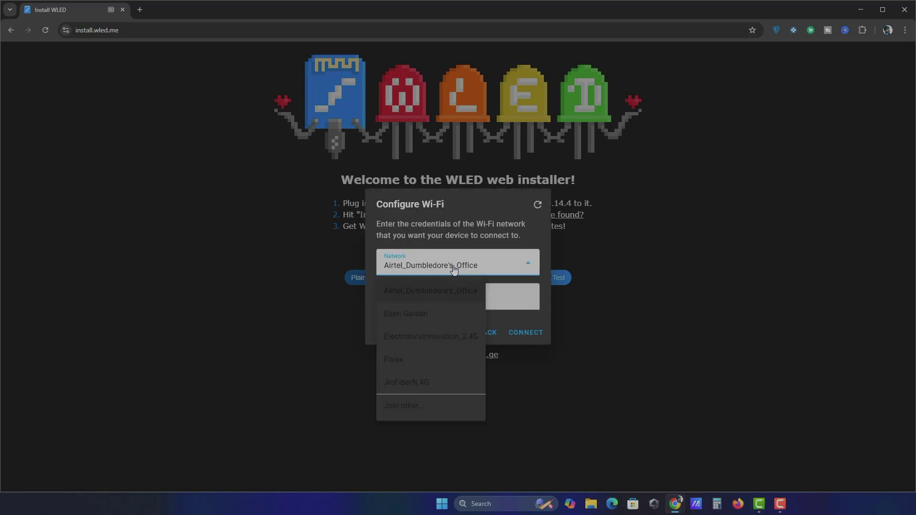
{"action": "left_click", "coordinate": [448, 337]}
{"action": "key", "text": "ctrl+v"}
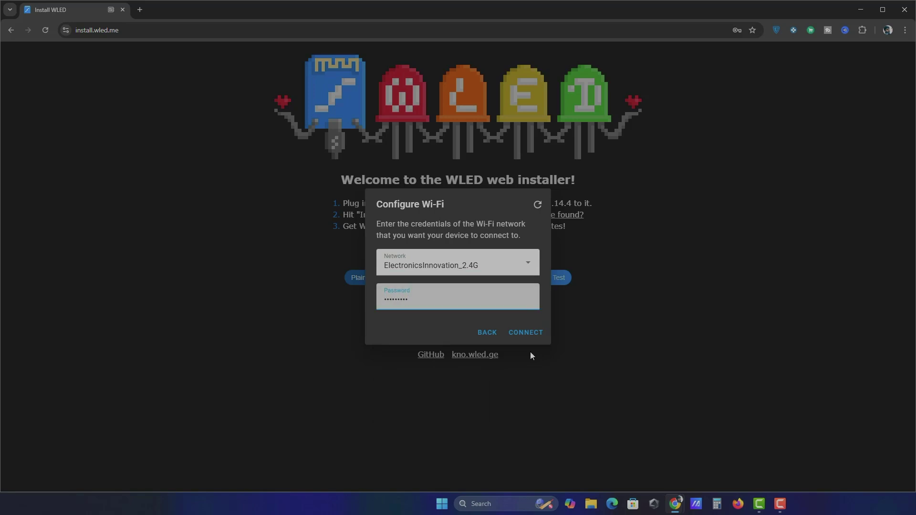
{"action": "left_click", "coordinate": [529, 331]}
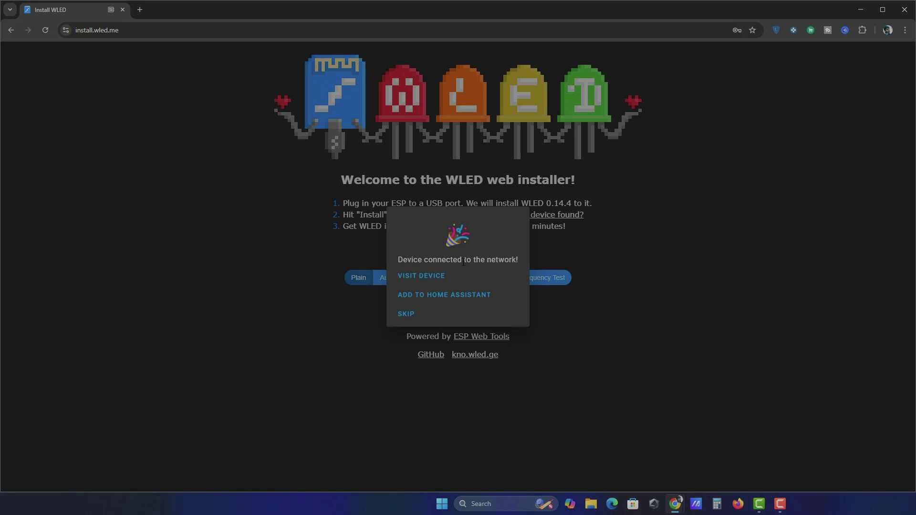
- In WLED's WiFi Setup, replace the mDNS name with EI_Ambient_Light
{"action": "left_click", "coordinate": [413, 278]}
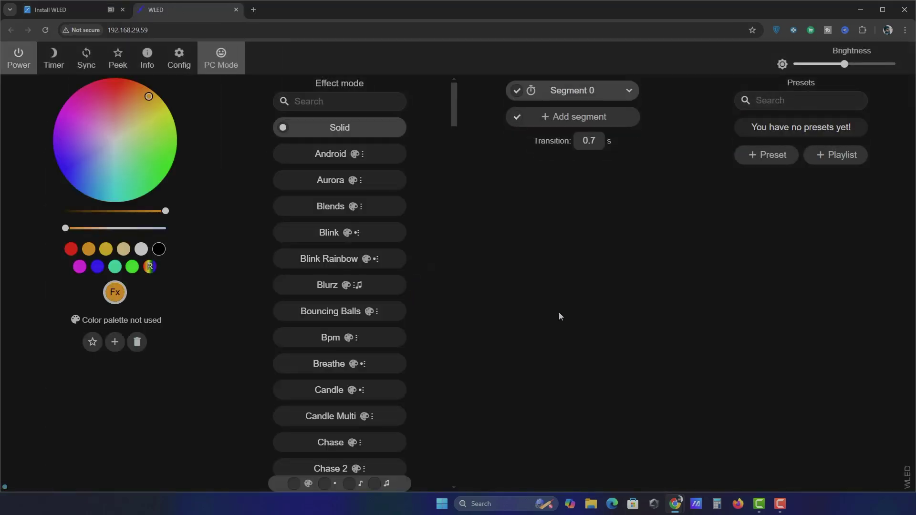
{"action": "left_click", "coordinate": [180, 61]}
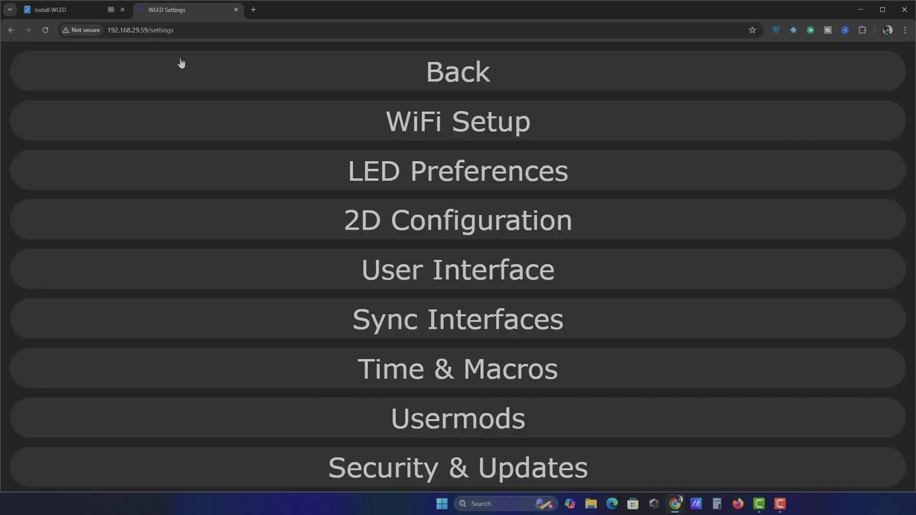
{"action": "left_click", "coordinate": [462, 123]}
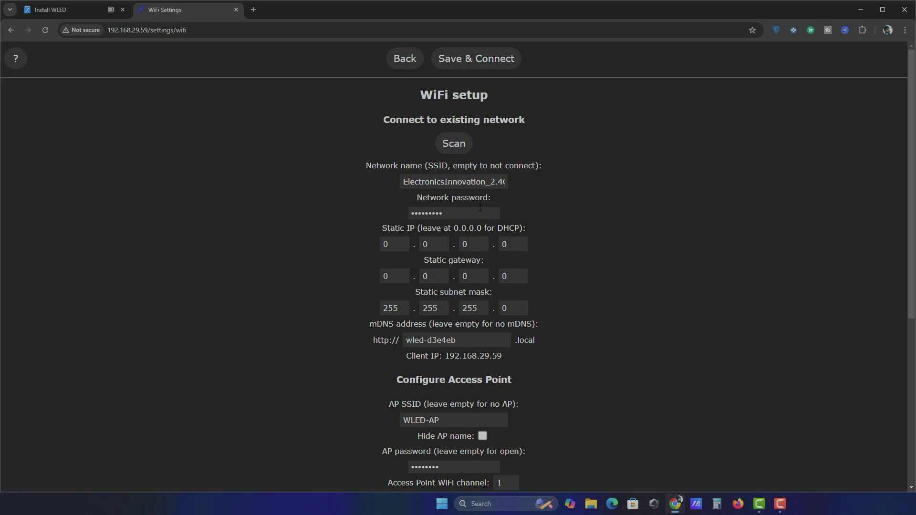
{"action": "left_click_drag", "start_coordinate": [467, 339], "coordinate": [416, 340]}
{"action": "type", "text": "EI_Ambient_Light"}
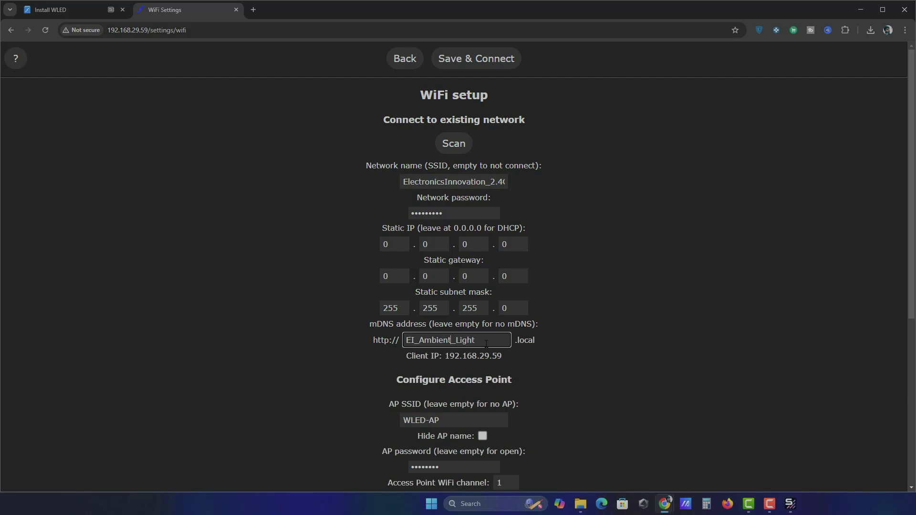
{"action": "left_click", "coordinate": [486, 343]}
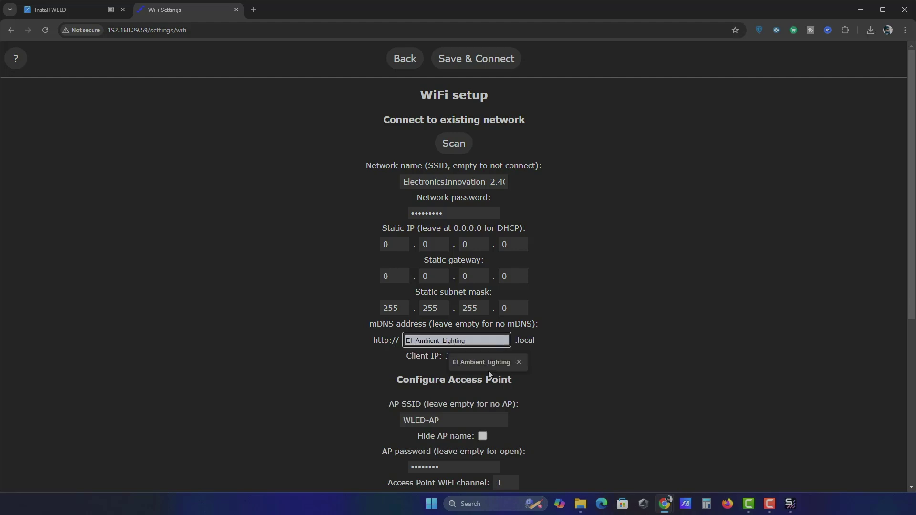
{"action": "left_click", "coordinate": [372, 339]}
- Copy the .local address, open it, and continue past the insecure connection warning
{"action": "right_click", "coordinate": [535, 340]}
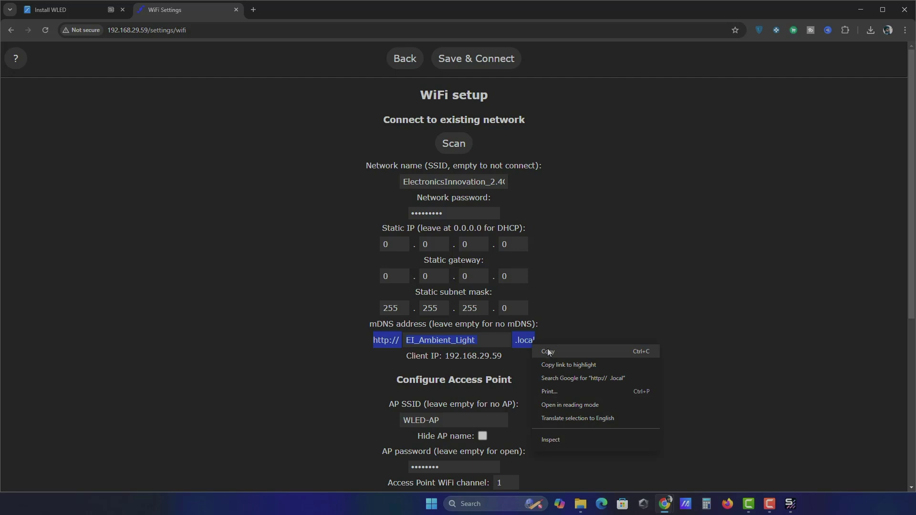
{"action": "left_click", "coordinate": [571, 337]}
{"action": "scroll", "coordinate": [571, 337], "scroll_direction": "down", "scroll_amount": 5}
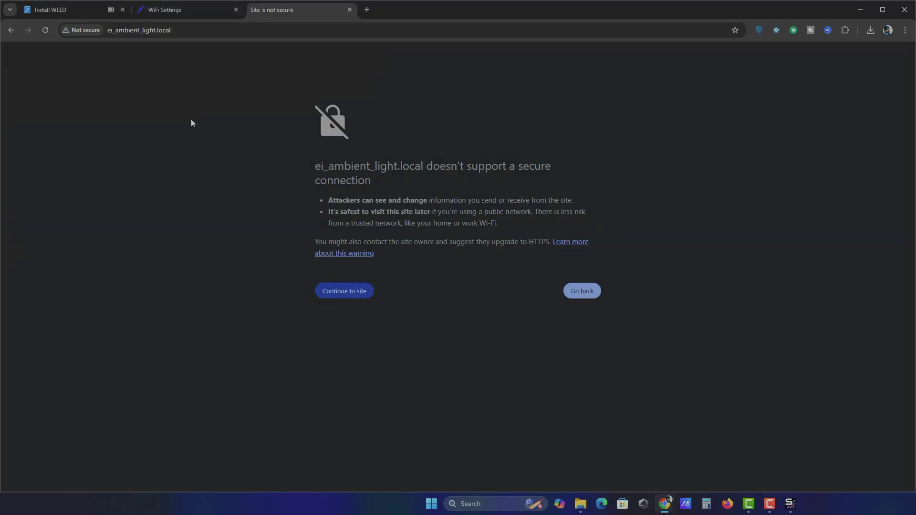
{"action": "left_click", "coordinate": [359, 292]}
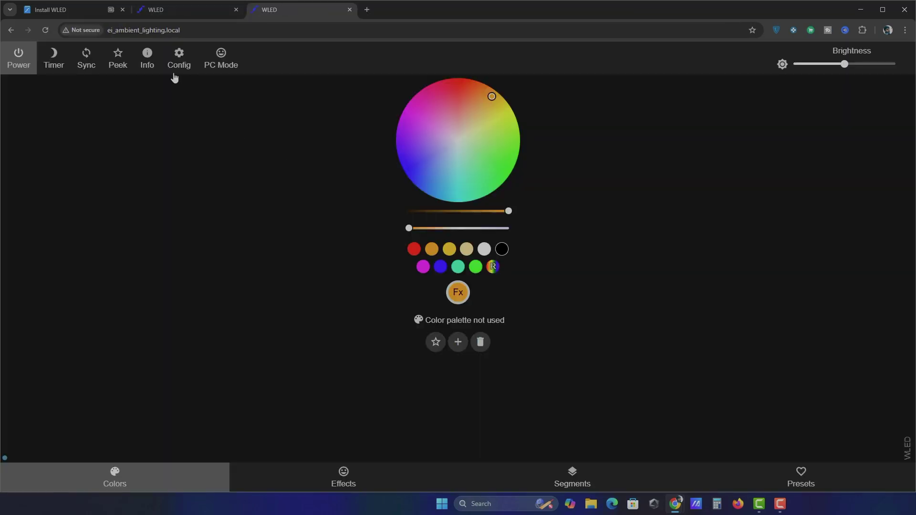
- Replace the 30-LED length in LED Preferences with the new count and save
{"action": "left_click", "coordinate": [178, 59]}
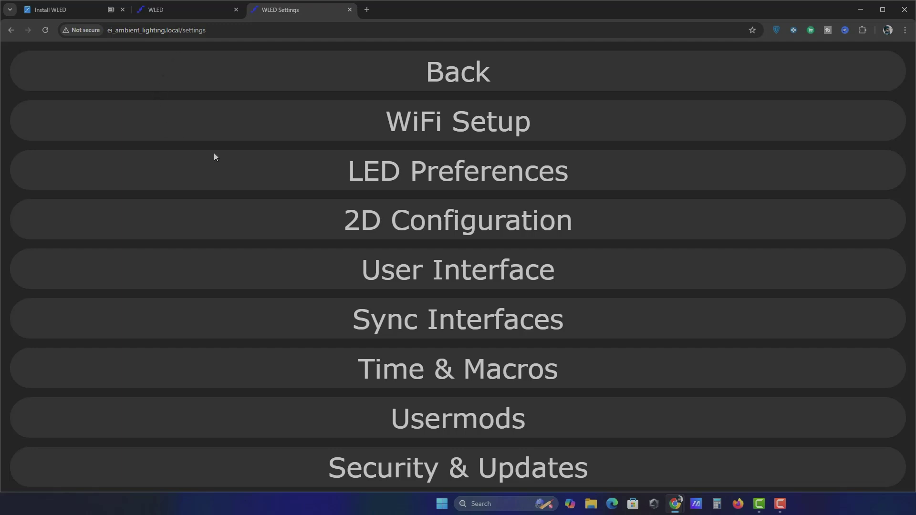
{"action": "left_click", "coordinate": [436, 167]}
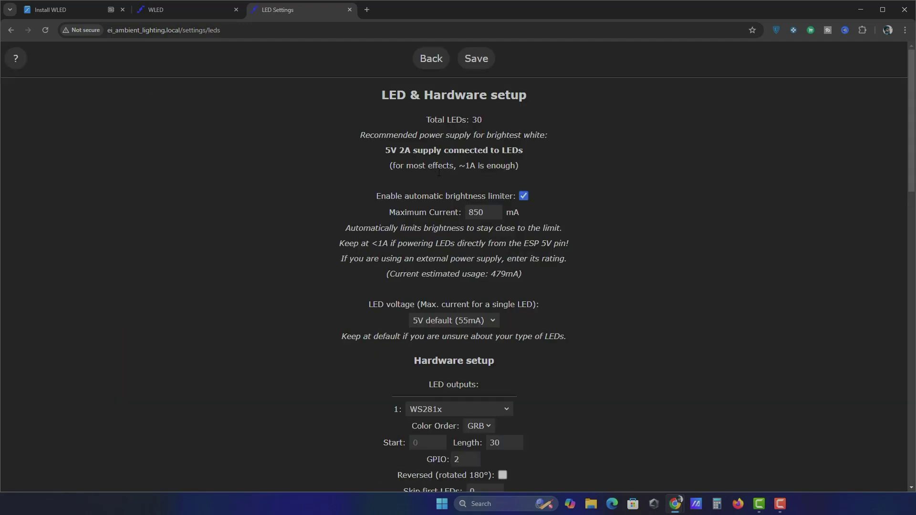
{"action": "scroll", "coordinate": [425, 356], "scroll_direction": "down", "scroll_amount": 3}
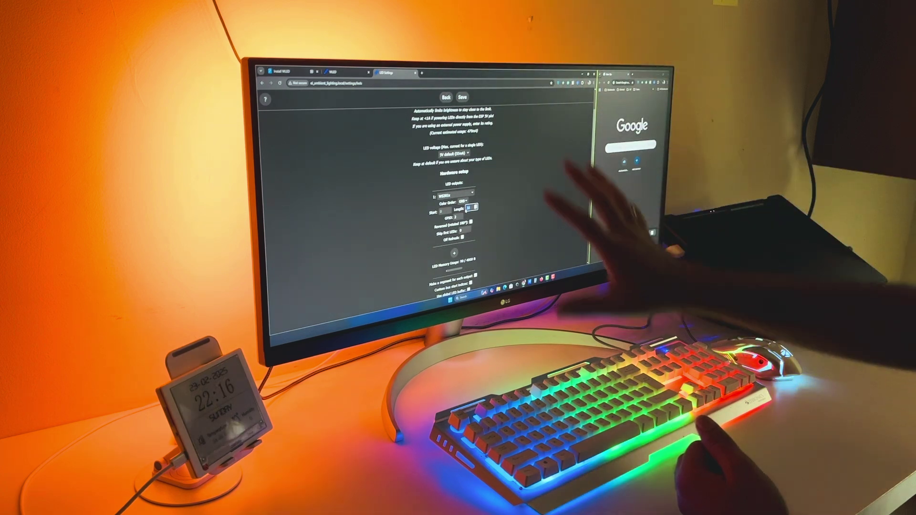
{"action": "key", "text": "BackSpace"}
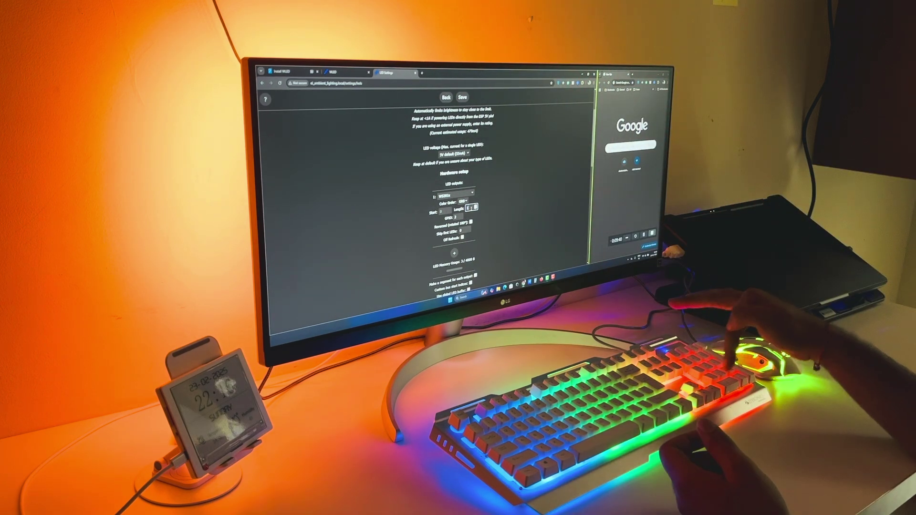
{"action": "scroll", "coordinate": [472, 207], "scroll_direction": "down", "scroll_amount": 10}
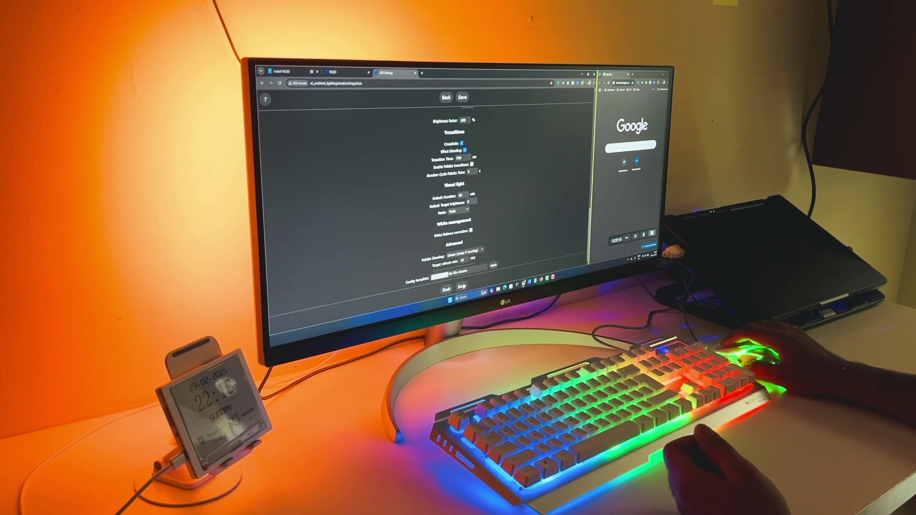
{"action": "left_click", "coordinate": [461, 287]}
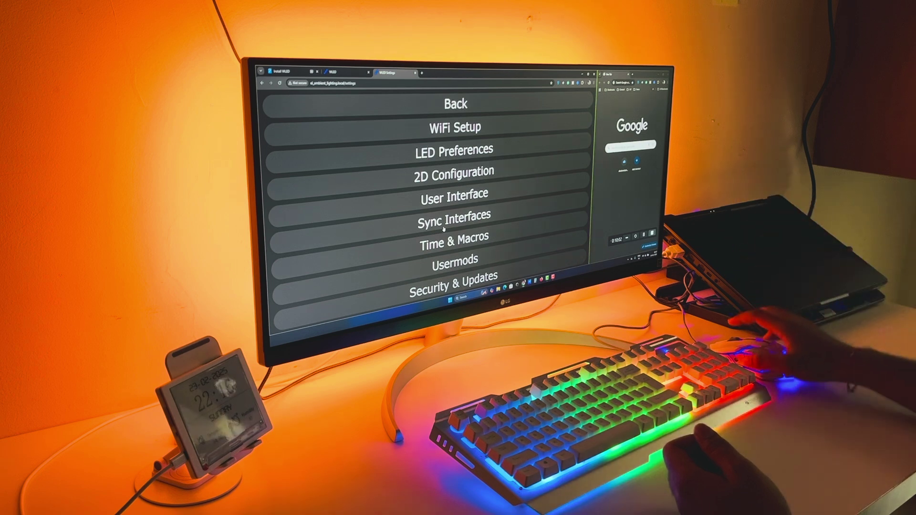
{"action": "left_click", "coordinate": [459, 105]}
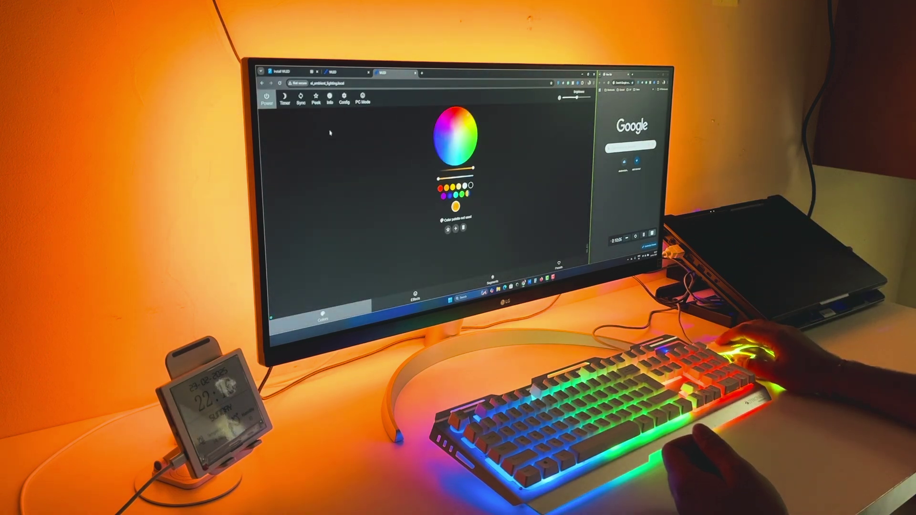
- Try green and swept colours, switch to the PC-style layout, and apply the Android effect
{"action": "left_click", "coordinate": [449, 161]}
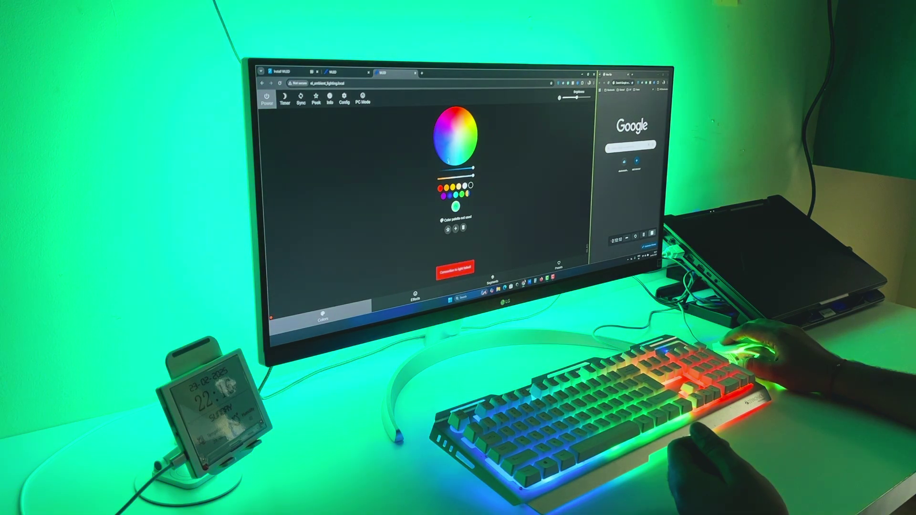
{"action": "mouse_move", "coordinate": [449, 160]}
{"action": "left_mouse_down"}
{"action": "mouse_move", "coordinate": [435, 138]}
{"action": "mouse_move", "coordinate": [450, 113]}
{"action": "left_mouse_up"}
{"action": "left_click", "coordinate": [362, 99]}
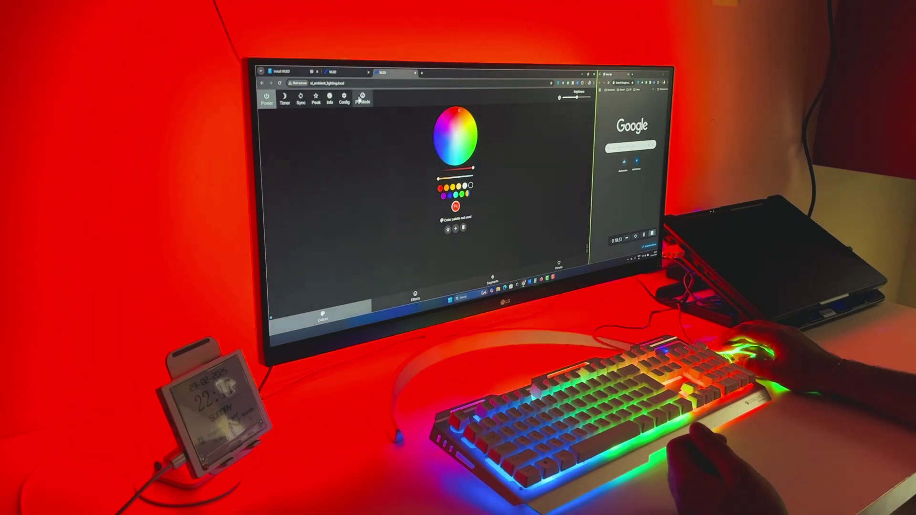
{"action": "left_click", "coordinate": [411, 146]}
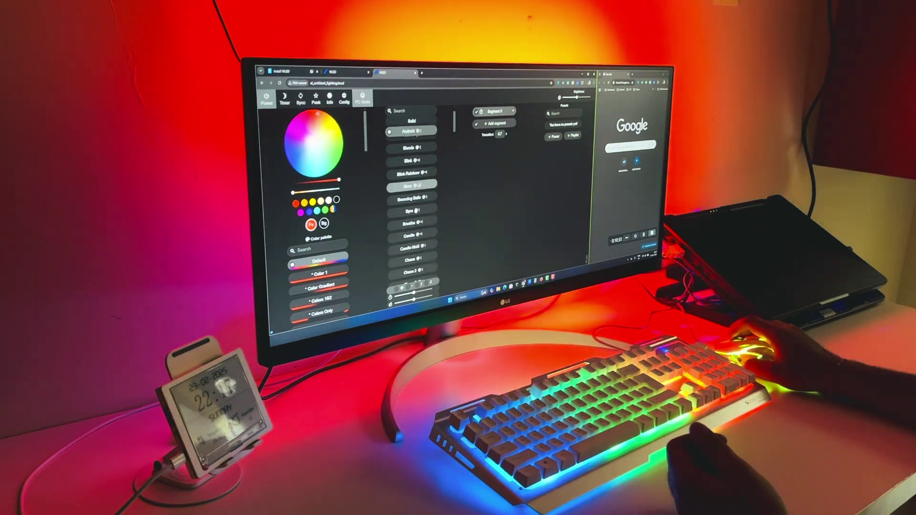
- Run the Chase effect, set the primary colour to lime green, then switch to Solid
{"action": "scroll", "coordinate": [413, 209], "scroll_direction": "down", "scroll_amount": 2}
{"action": "left_click", "coordinate": [410, 194]}
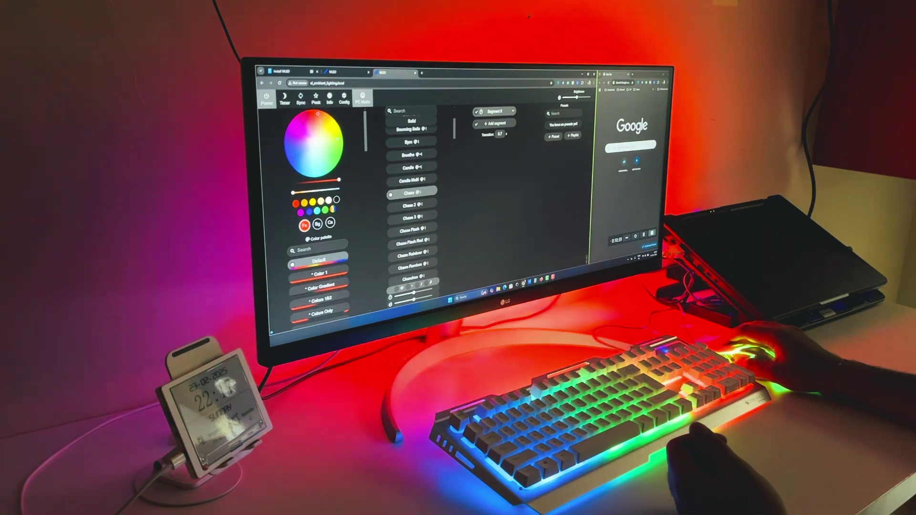
{"action": "left_click", "coordinate": [324, 210]}
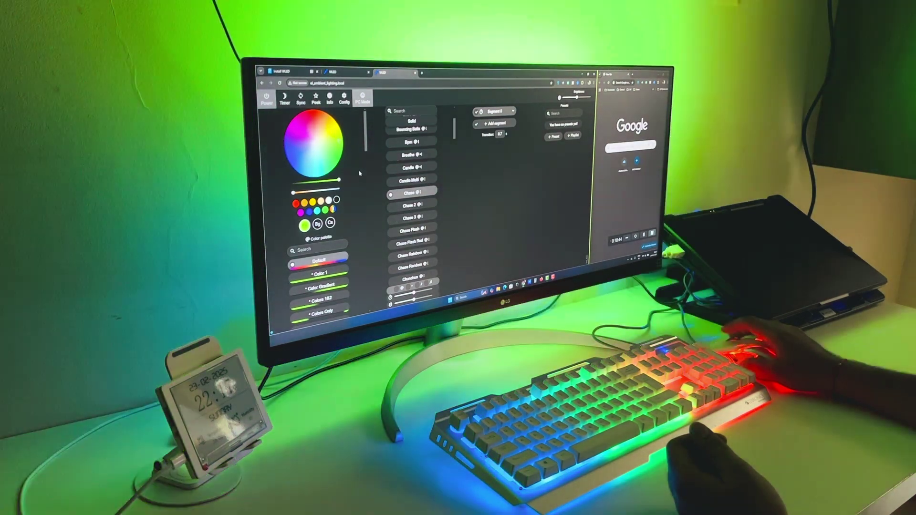
{"action": "scroll", "coordinate": [406, 152], "scroll_direction": "up", "scroll_amount": 5}
{"action": "left_click", "coordinate": [404, 134]}
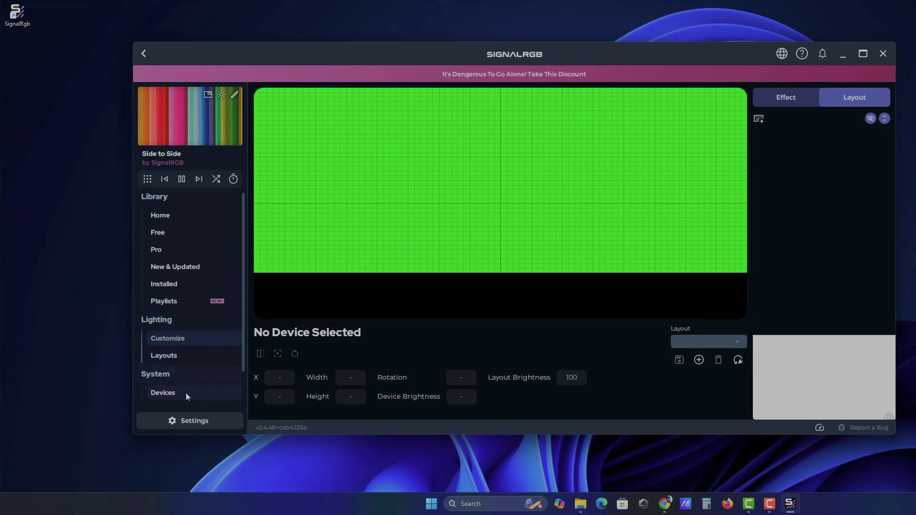
- Open SignalRGB's connected-devices list from the Layout page
{"action": "left_click", "coordinate": [185, 393]}
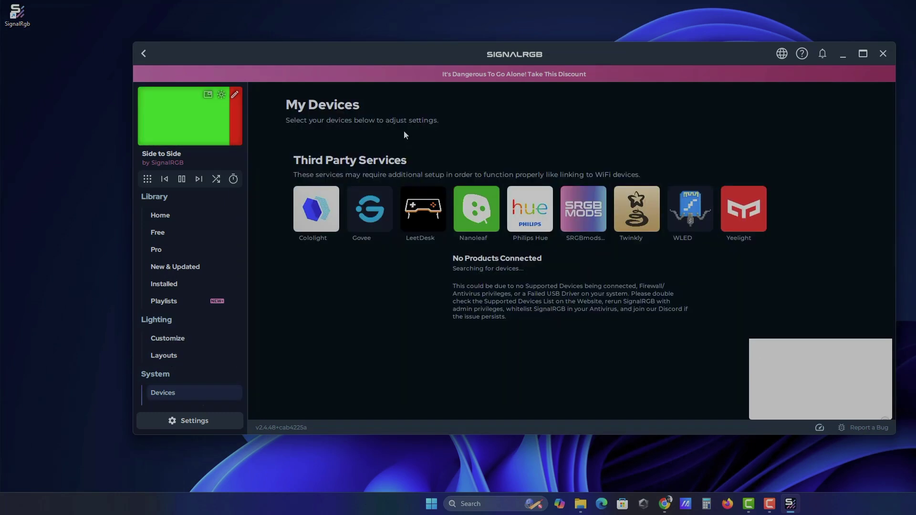
- Link the EI_Ambient_Light controller from the WLED page and open its card showing the 52-LED Default Strip
{"action": "left_click", "coordinate": [686, 209]}
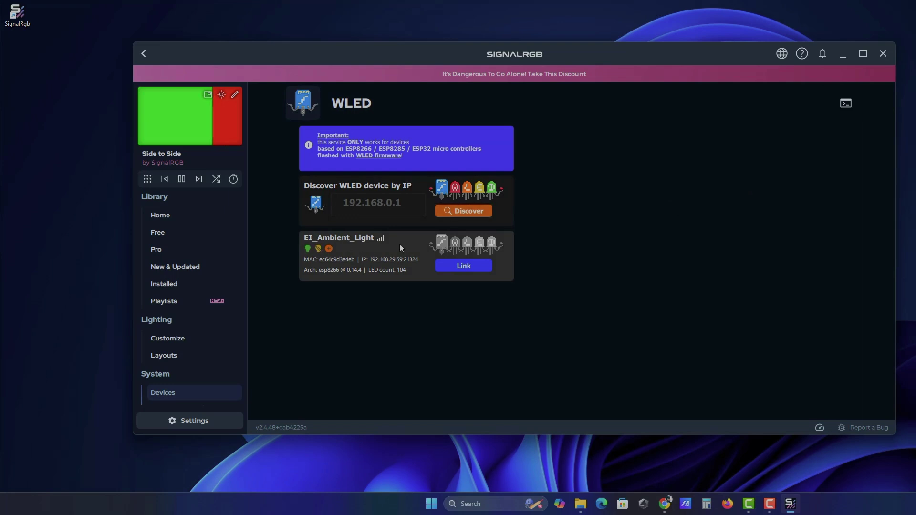
{"action": "left_click", "coordinate": [454, 265]}
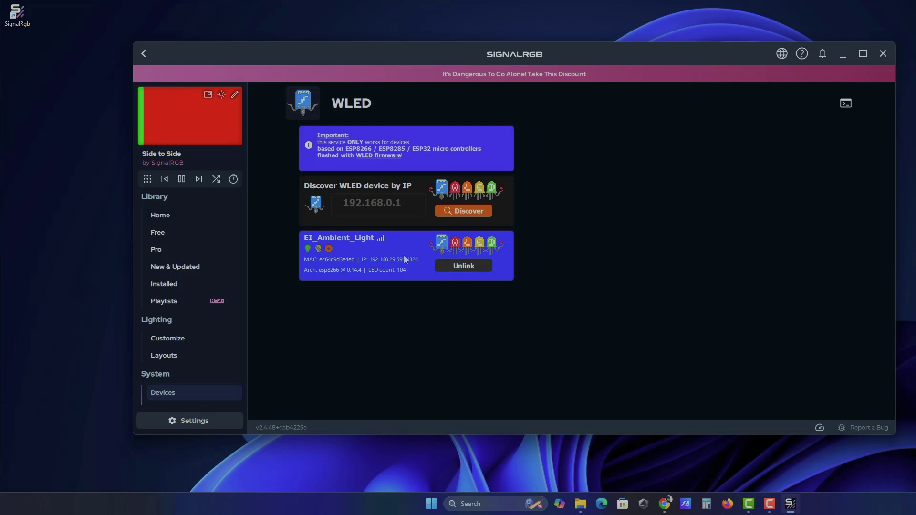
{"action": "left_click", "coordinate": [188, 392]}
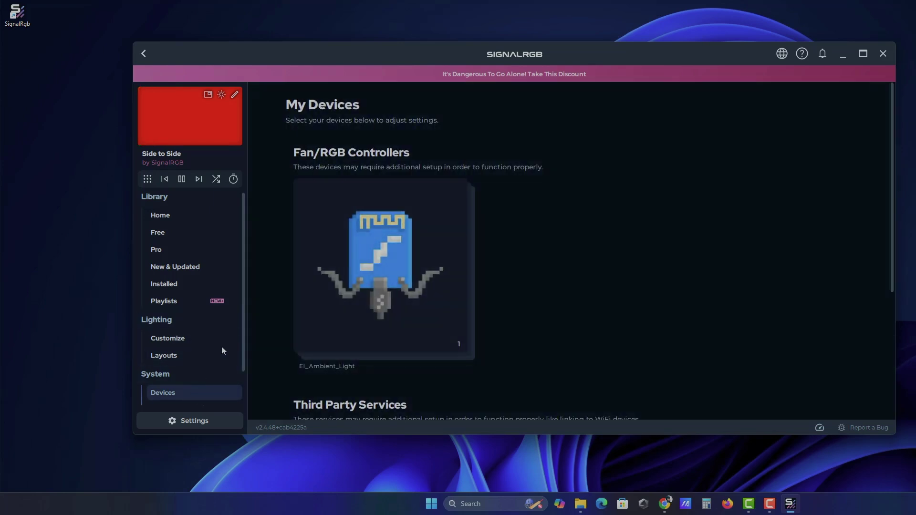
{"action": "left_click", "coordinate": [416, 284]}
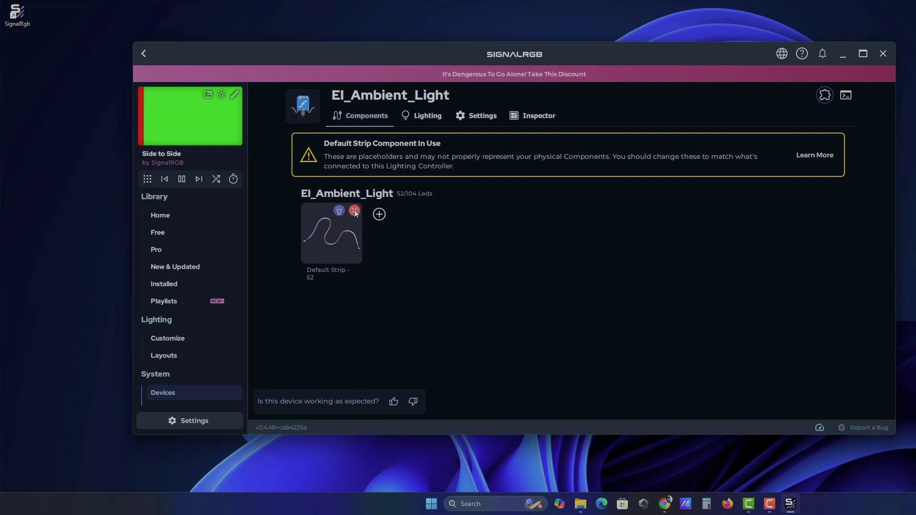
- Delete the 52-LED Default Strip and create a 15-LED custom strip in its place
{"action": "left_click", "coordinate": [354, 210]}
{"action": "left_click", "coordinate": [354, 210]}
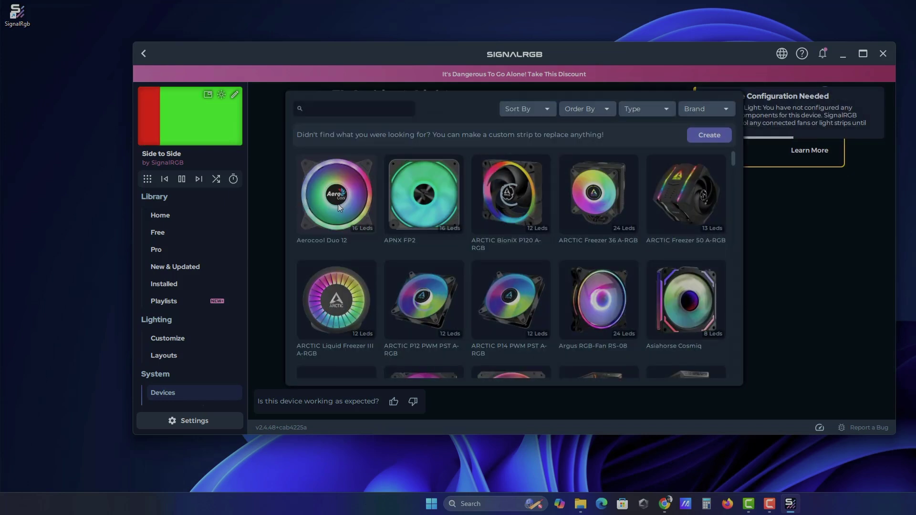
{"action": "left_click", "coordinate": [703, 136]}
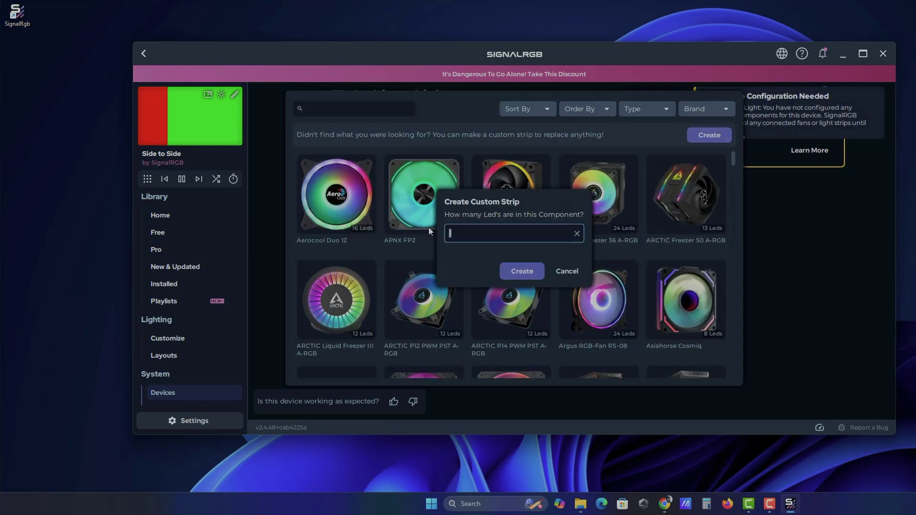
{"action": "type", "text": "5"}
{"action": "left_click", "coordinate": [519, 270]}
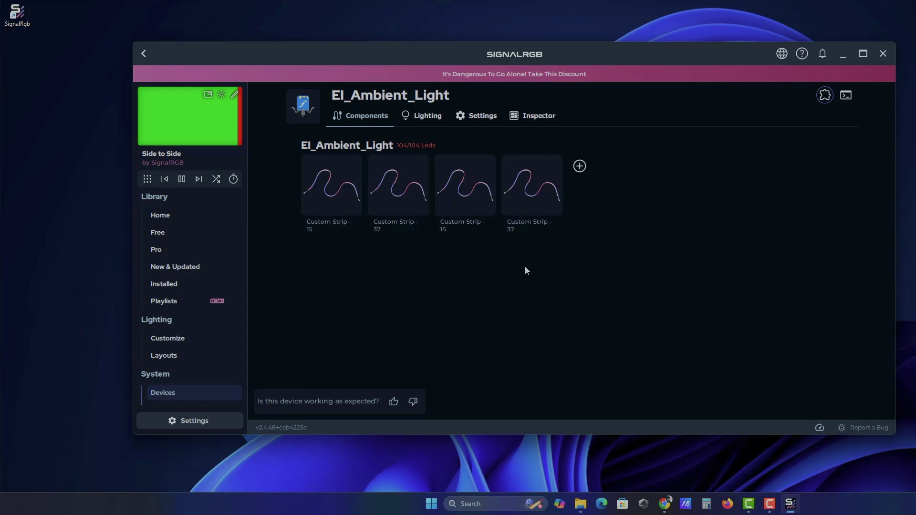
- On the layout canvas, rename the first 15-LED custom strip to LEFT
{"action": "left_click", "coordinate": [167, 339]}
{"action": "left_click", "coordinate": [854, 97]}
{"action": "left_click", "coordinate": [442, 239]}
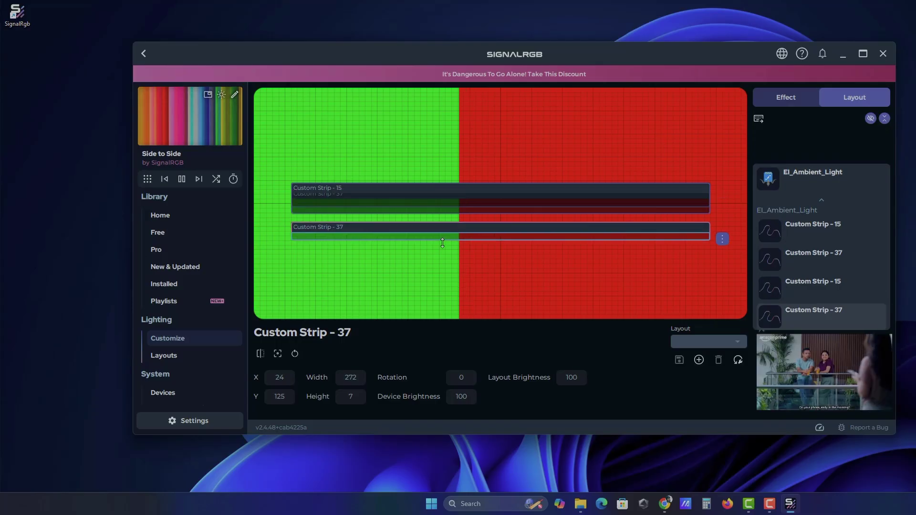
{"action": "left_click", "coordinate": [454, 189]}
{"action": "right_click", "coordinate": [791, 230]}
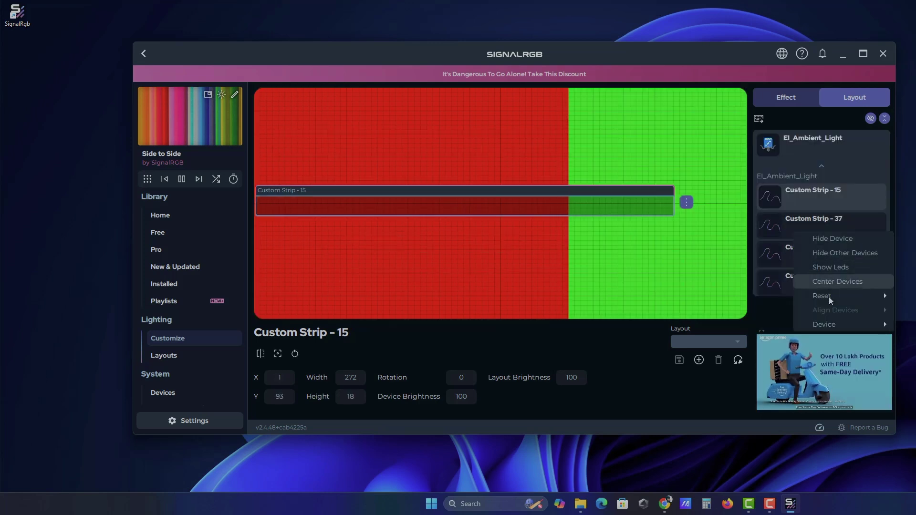
{"action": "mouse_move", "coordinate": [824, 324]}
{"action": "left_click", "coordinate": [748, 334]}
{"action": "type", "text": "LEFT"}
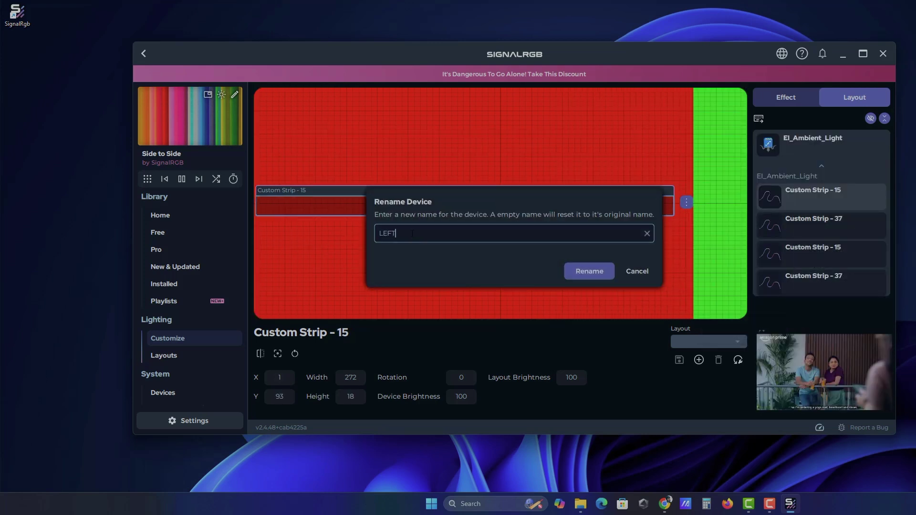
{"action": "left_click", "coordinate": [588, 270]}
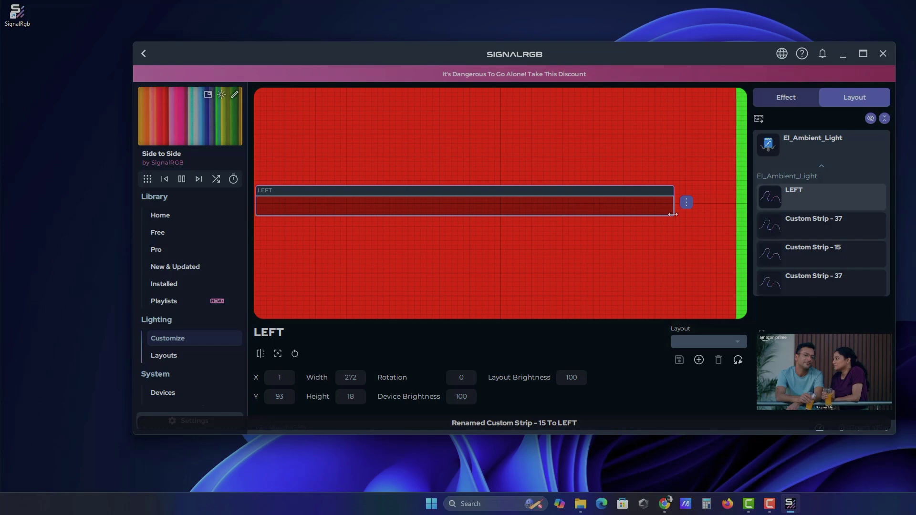
- Rotate LEFT vertical onto the left edge, confirm the TOP and RIGHT names, and lower BOTTOM slightly
{"action": "left_click_drag", "start_coordinate": [615, 208], "coordinate": [438, 151]}
{"action": "left_click_drag", "start_coordinate": [439, 95], "coordinate": [281, 164]}
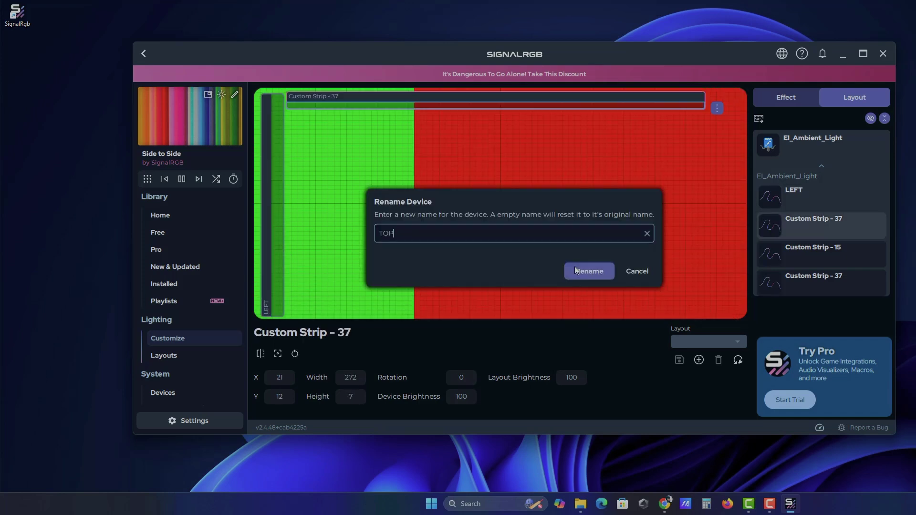
{"action": "left_click", "coordinate": [600, 270]}
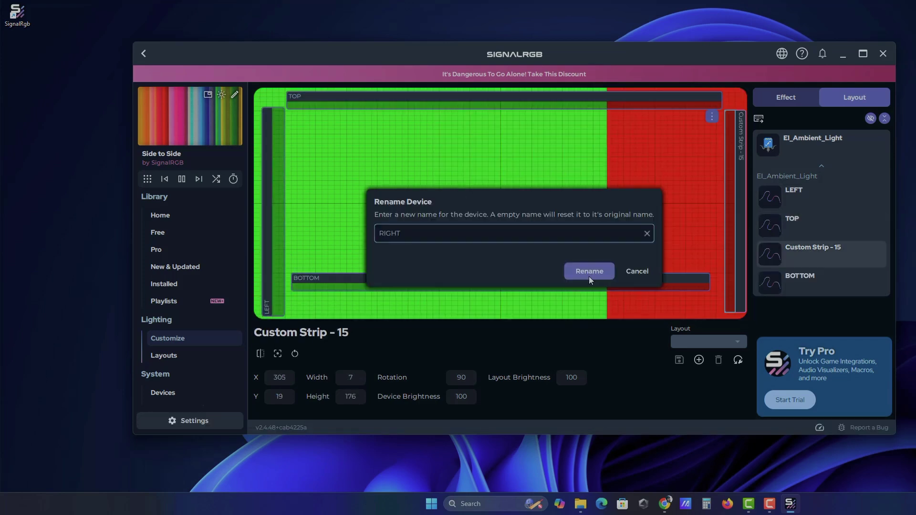
{"action": "left_click", "coordinate": [590, 271]}
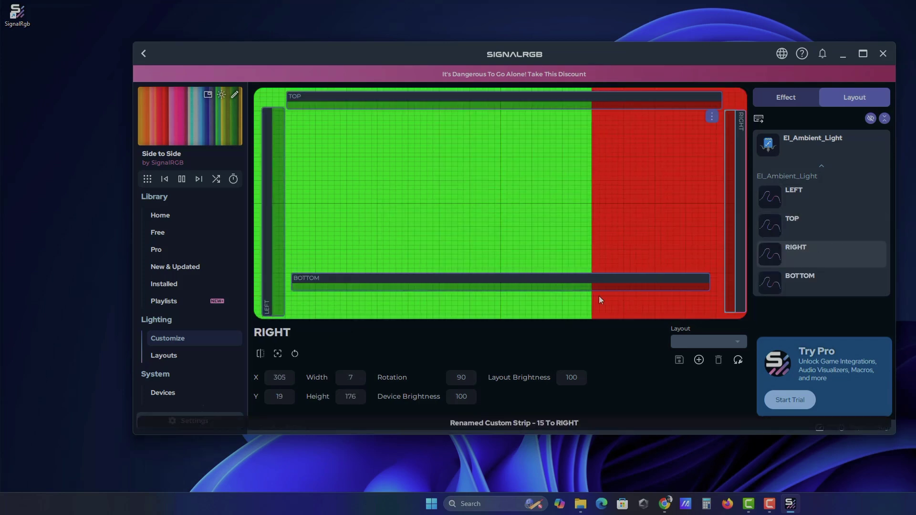
{"action": "left_click_drag", "start_coordinate": [616, 289], "coordinate": [615, 314]}
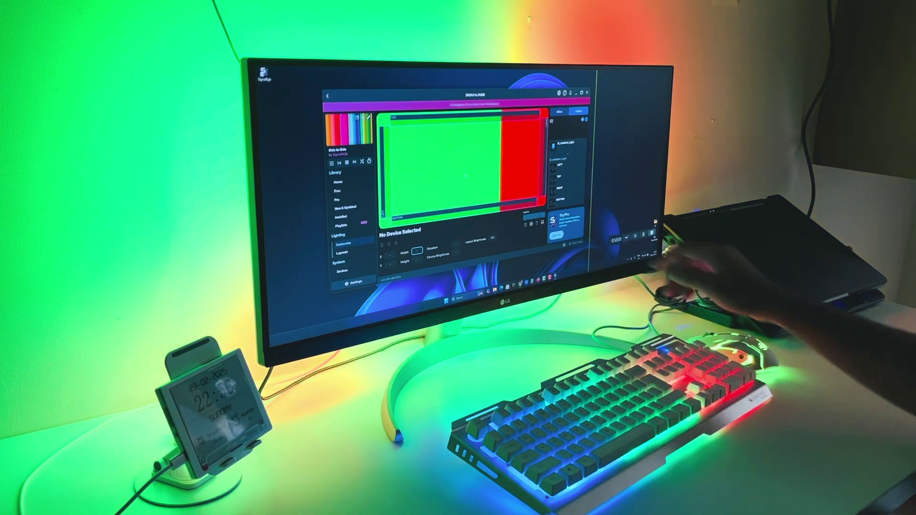
- Drag the BOTTOM strip along the canvas's lower edge and clear the selection
{"action": "left_click", "coordinate": [506, 178]}
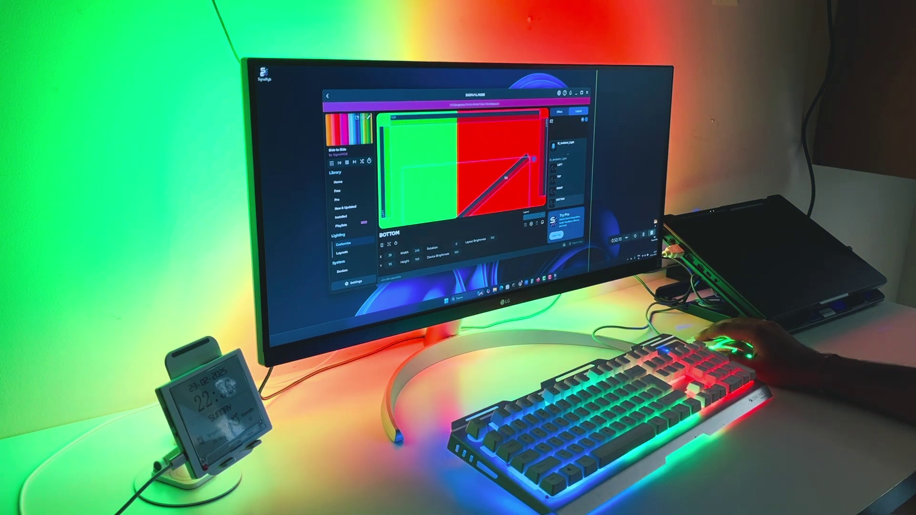
{"action": "left_click_drag", "start_coordinate": [448, 190], "coordinate": [433, 218]}
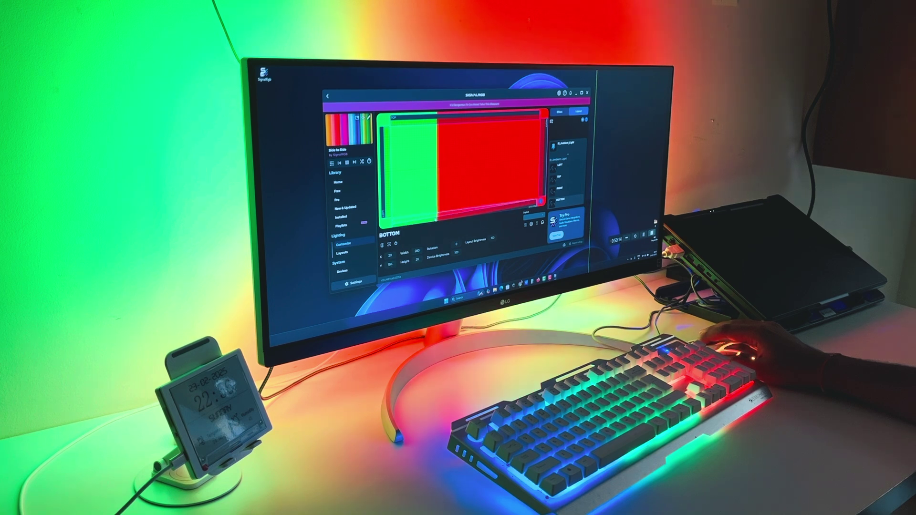
{"action": "left_click", "coordinate": [463, 191]}
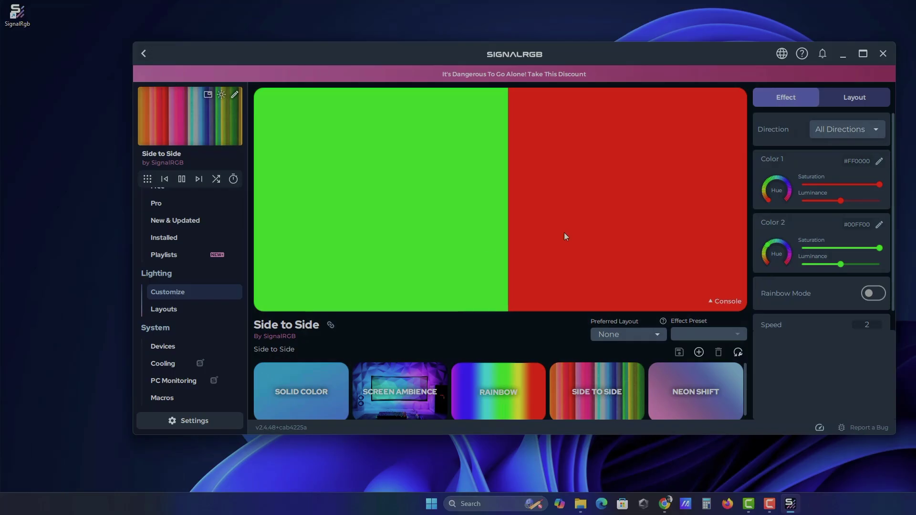
- Replace the Side to Side effect with the Screen Ambience effect
{"action": "left_click", "coordinate": [407, 391]}
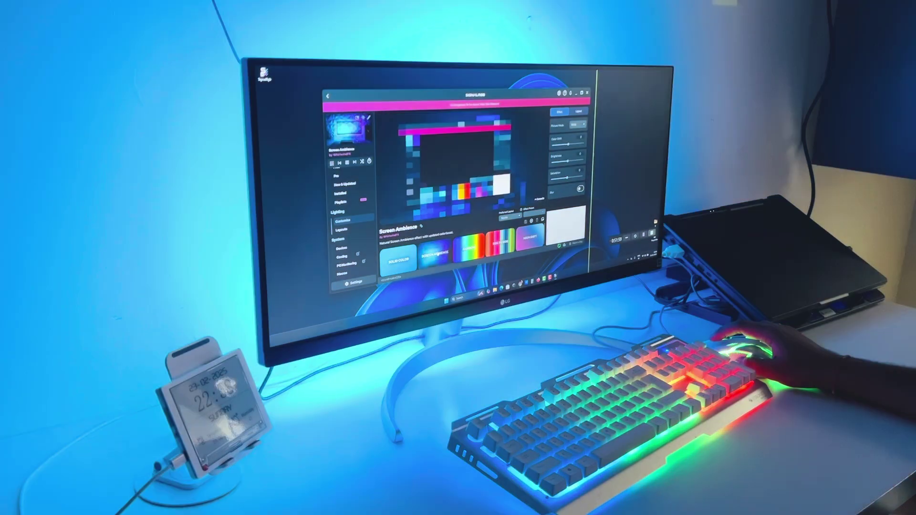